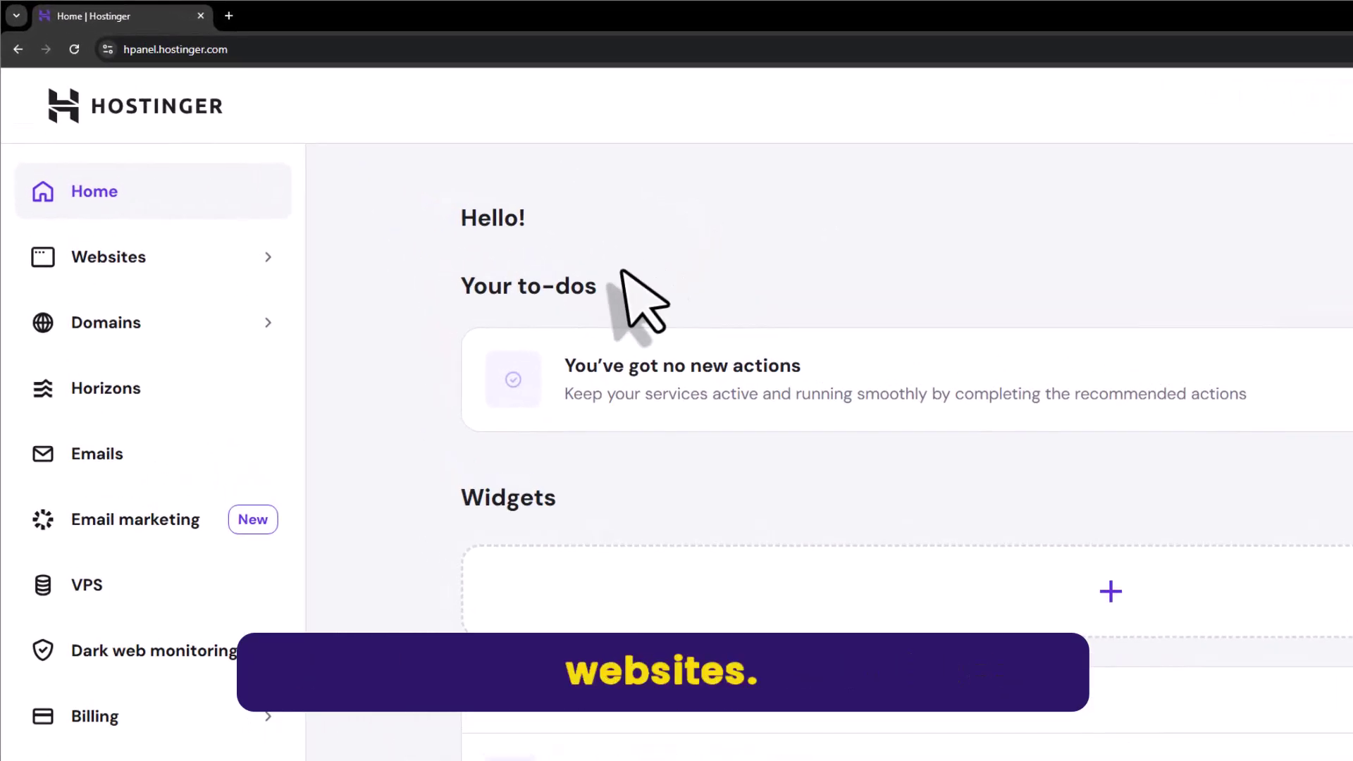
- From the Websites list, open WP Admin for wpsite.atharweb.com
{"action": "left_click", "coordinate": [109, 181]}
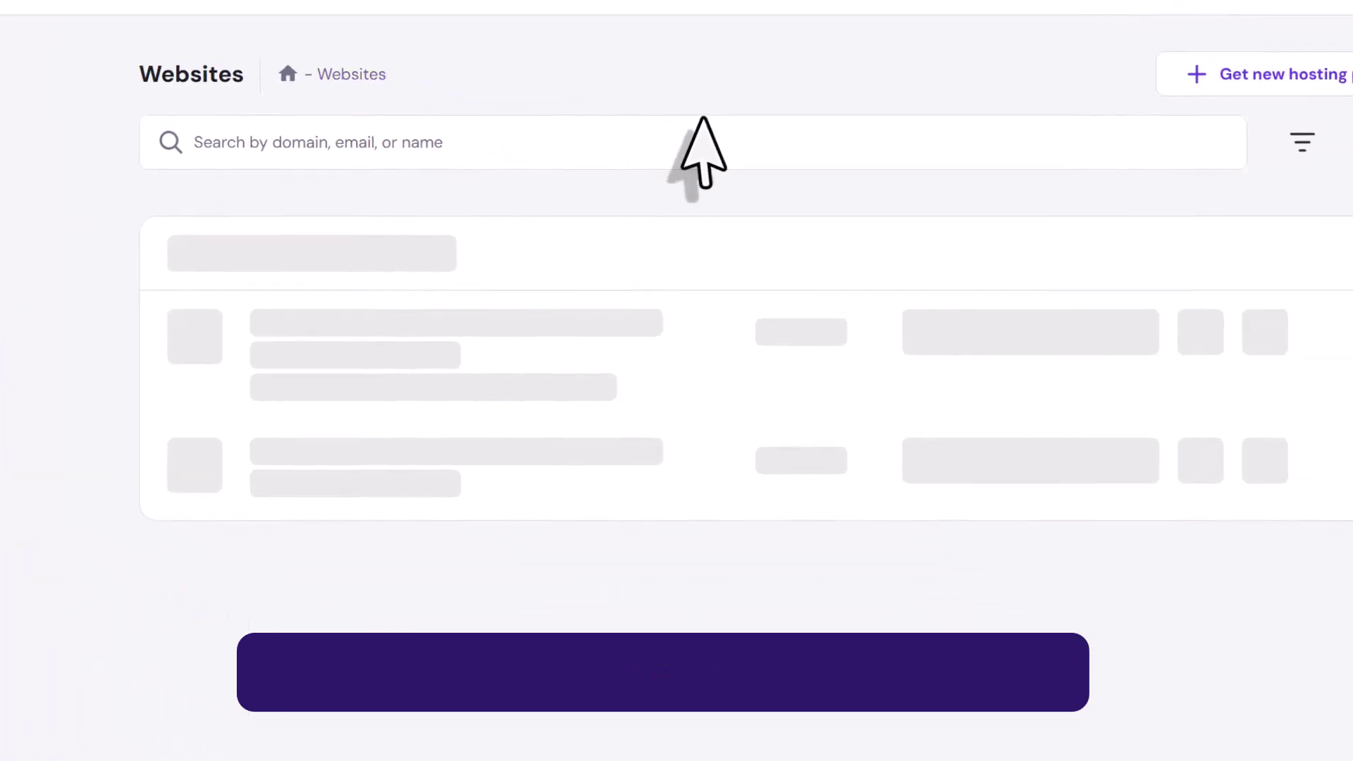
{"action": "scroll", "coordinate": [765, 277], "scroll_direction": "down", "scroll_amount": 5}
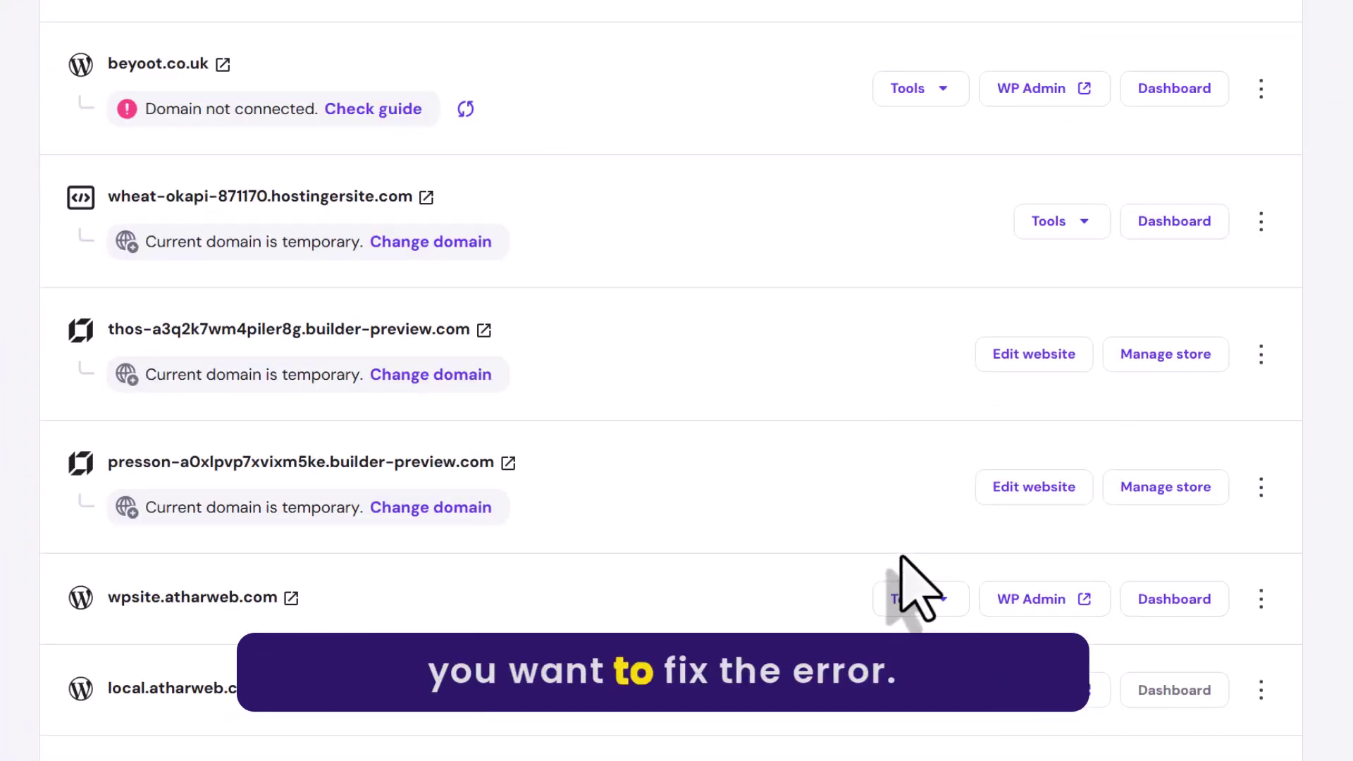
{"action": "left_click", "coordinate": [1055, 606]}
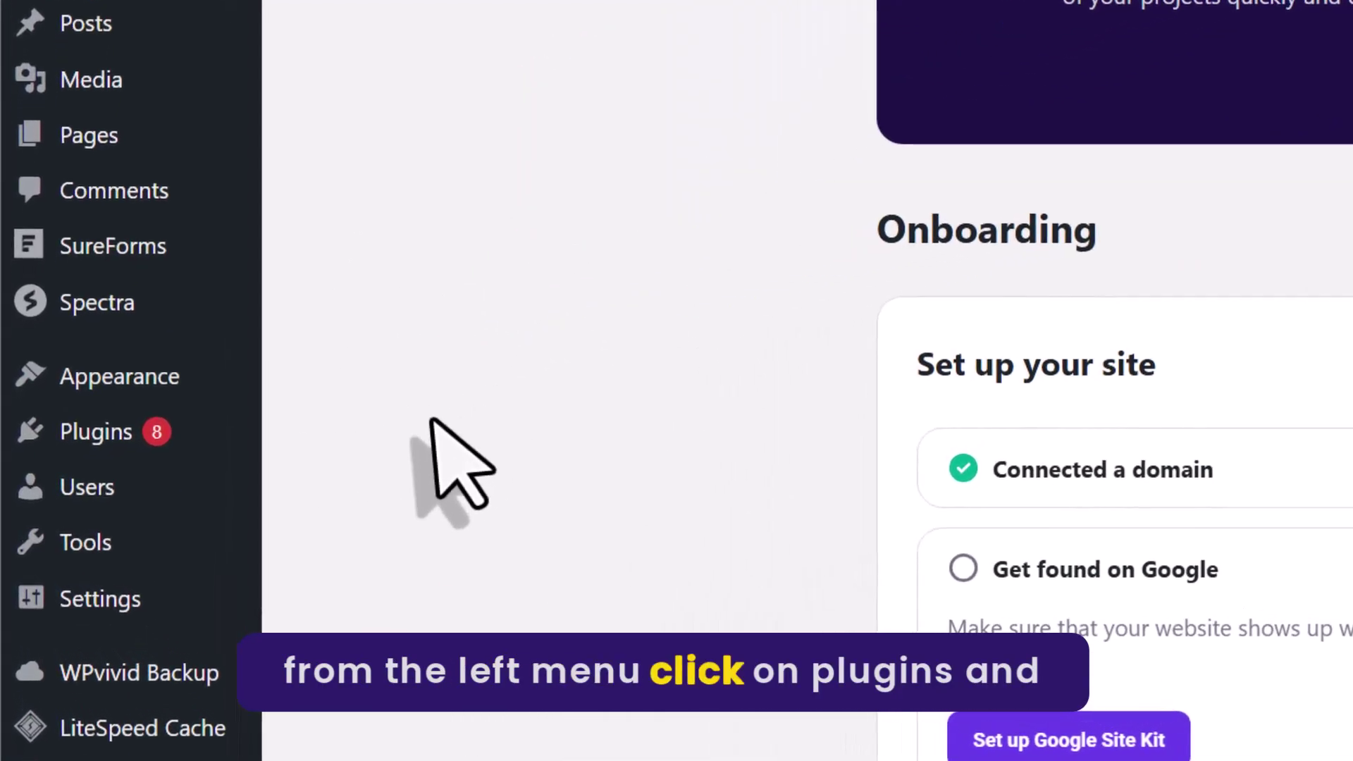
- Select all installed plugins and apply the Deactivate bulk action
{"action": "mouse_move", "coordinate": [151, 451]}
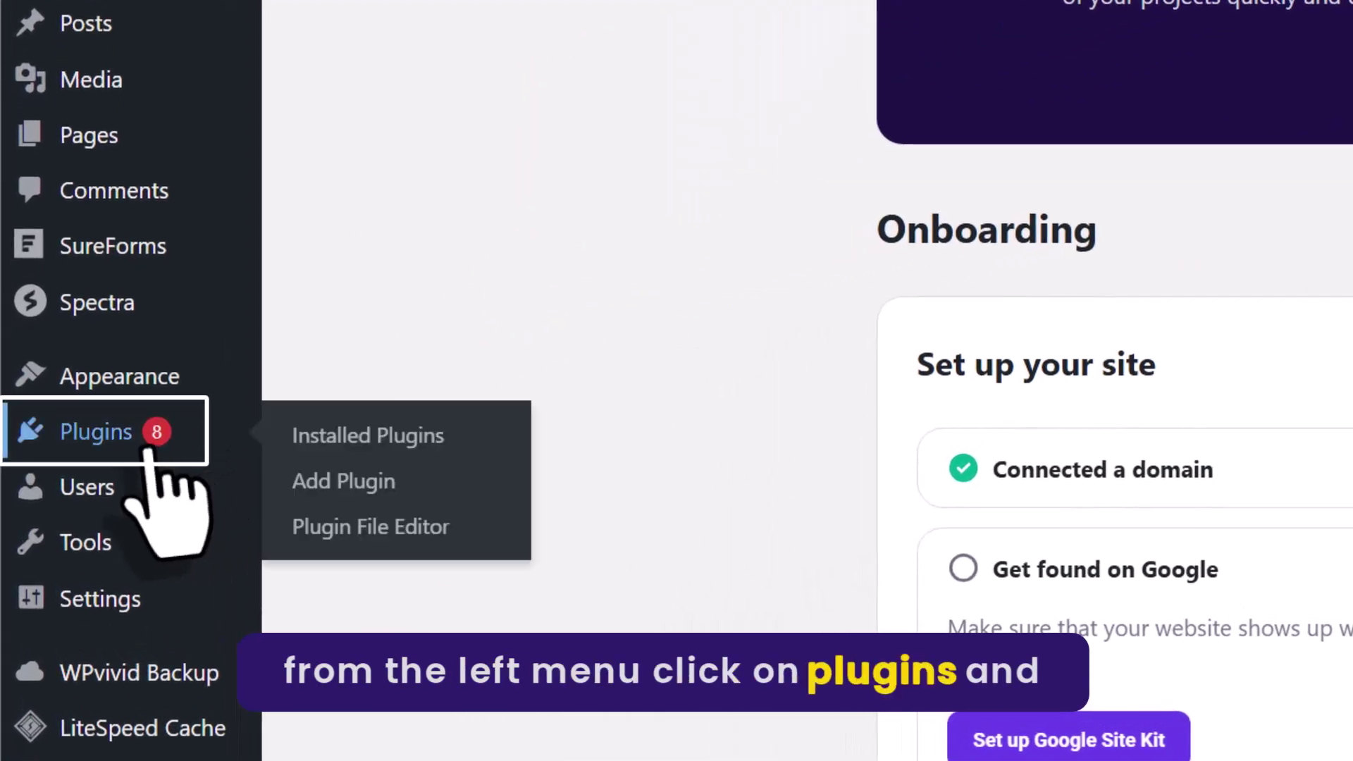
{"action": "left_click", "coordinate": [352, 451]}
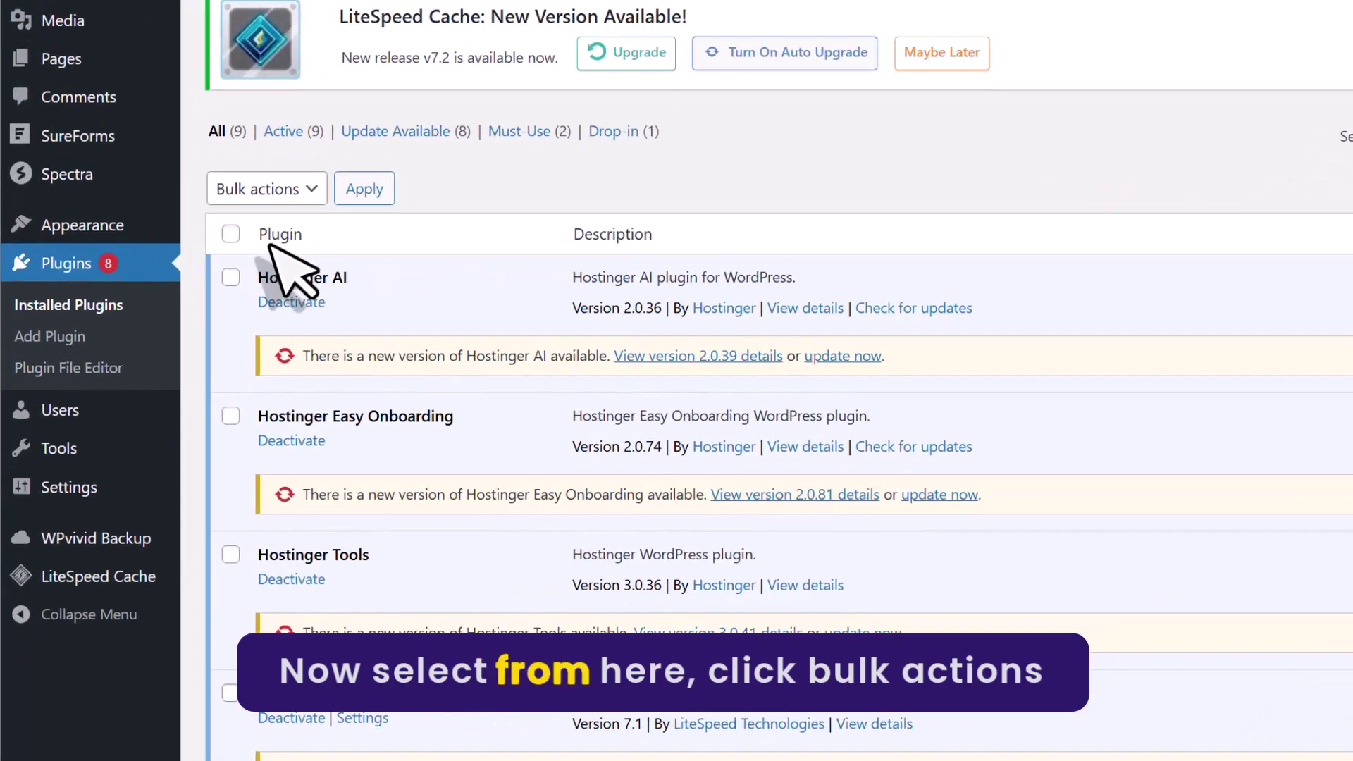
{"action": "left_click", "coordinate": [230, 234]}
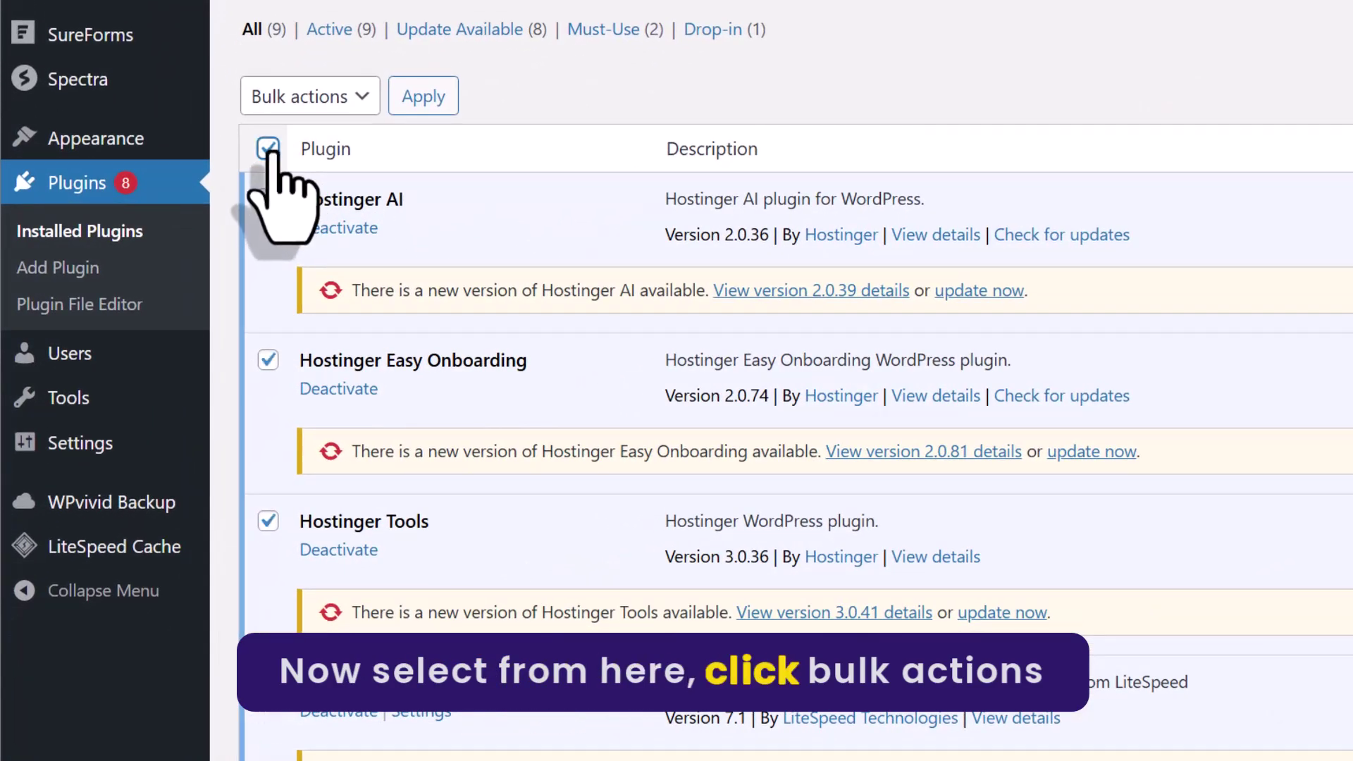
{"action": "left_click", "coordinate": [339, 102]}
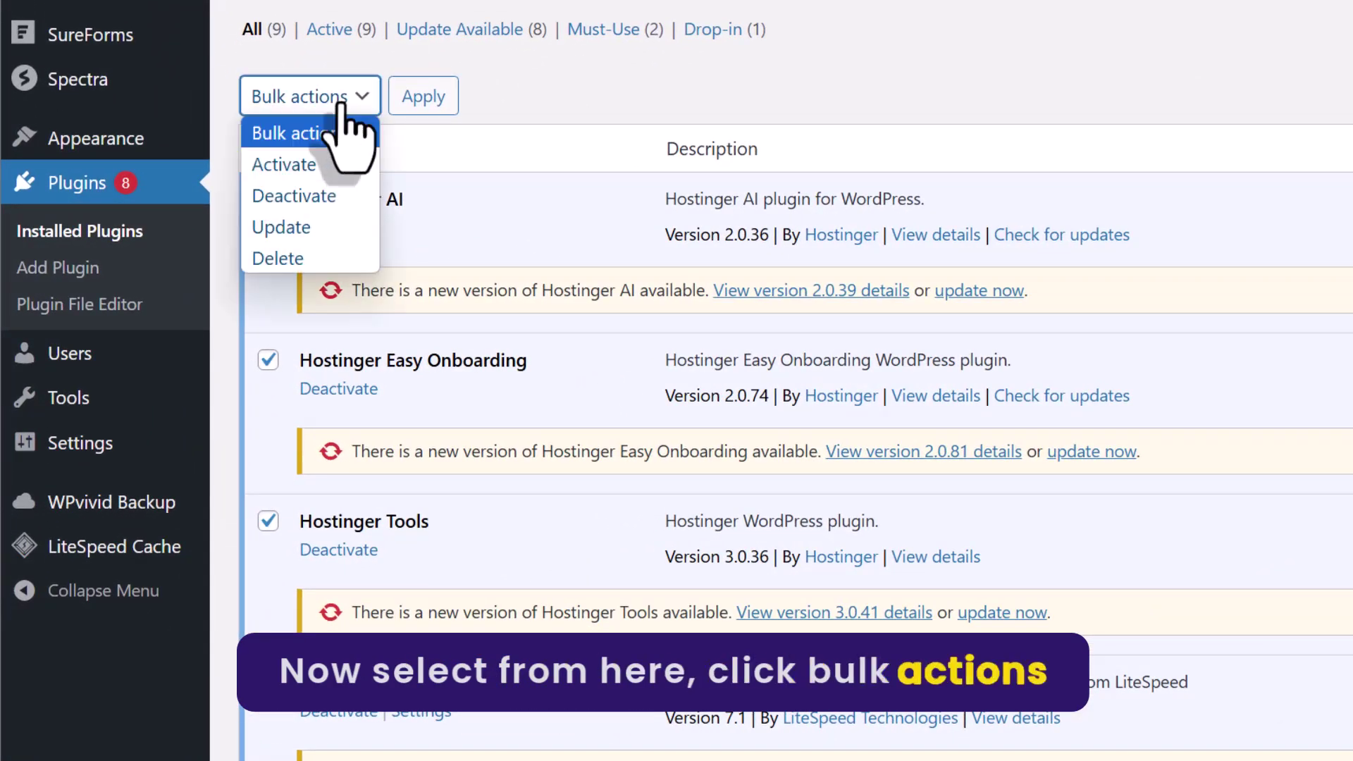
{"action": "left_click", "coordinate": [329, 199]}
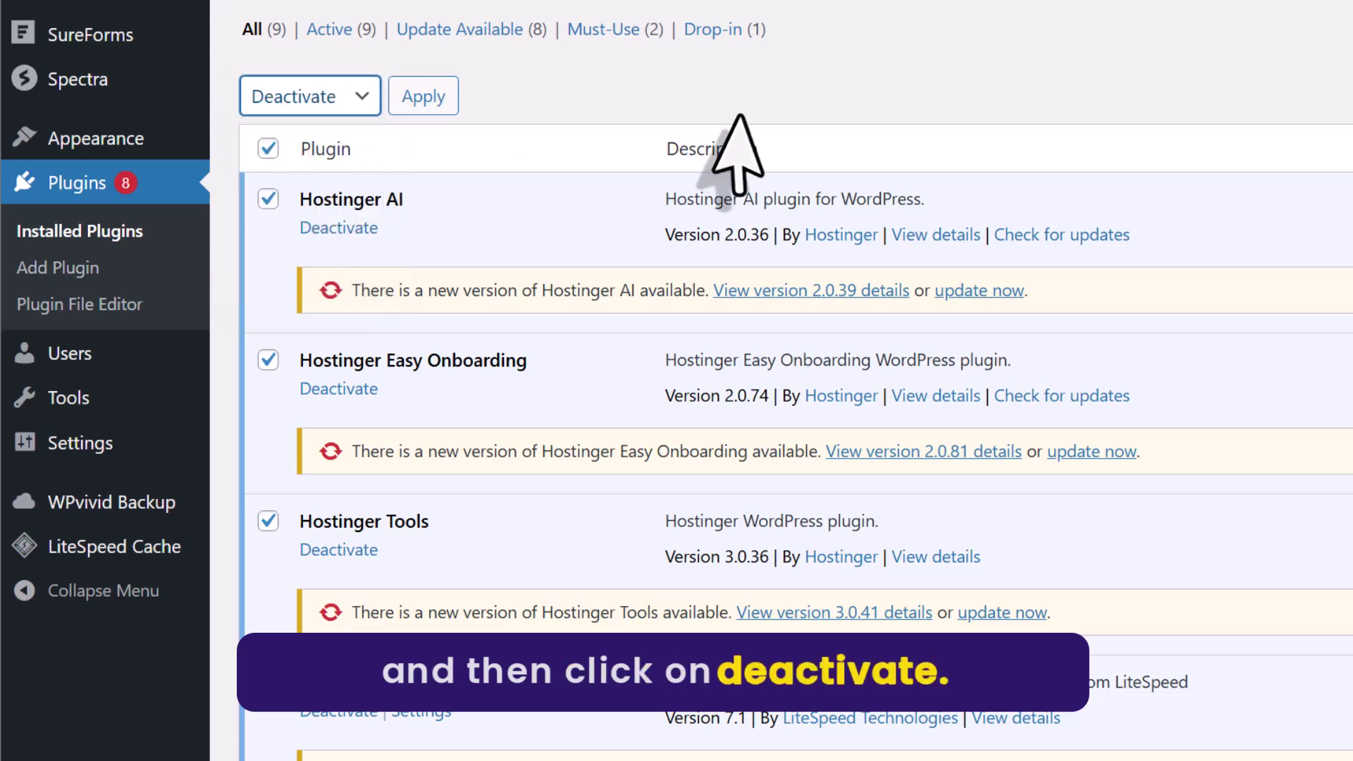
{"action": "left_click", "coordinate": [426, 100]}
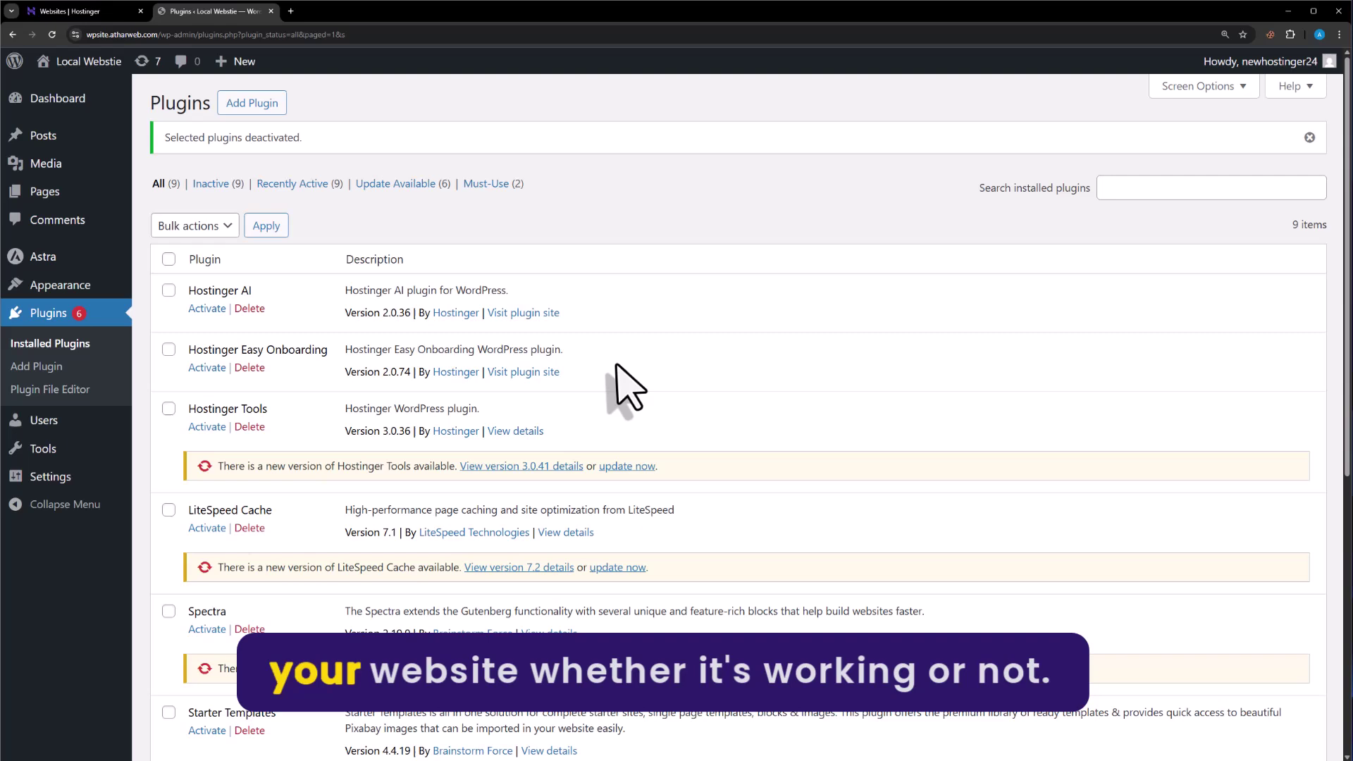
- Open the live Earth homepage via Visit Site to confirm it loads, then return to Plugins
{"action": "mouse_move", "coordinate": [78, 62]}
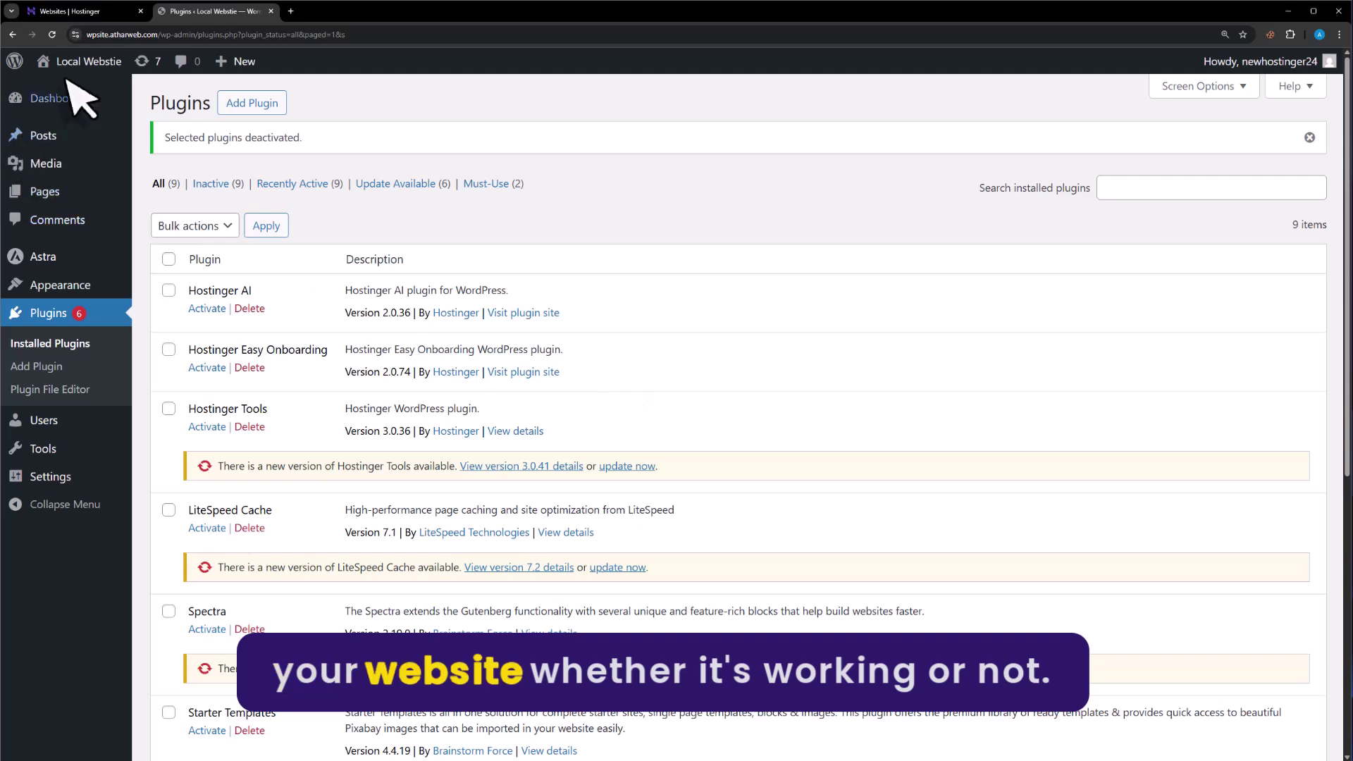
{"action": "left_click", "coordinate": [67, 90]}
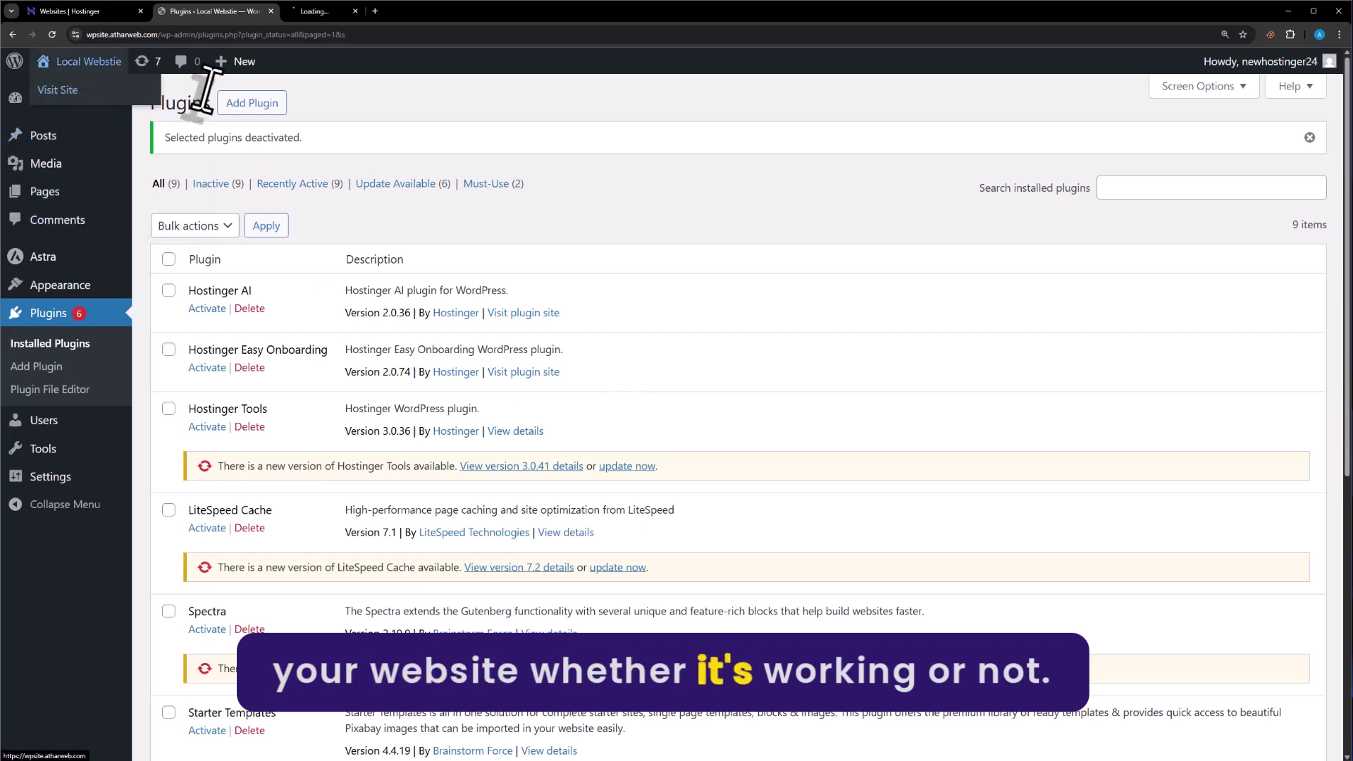
{"action": "left_click", "coordinate": [326, 11]}
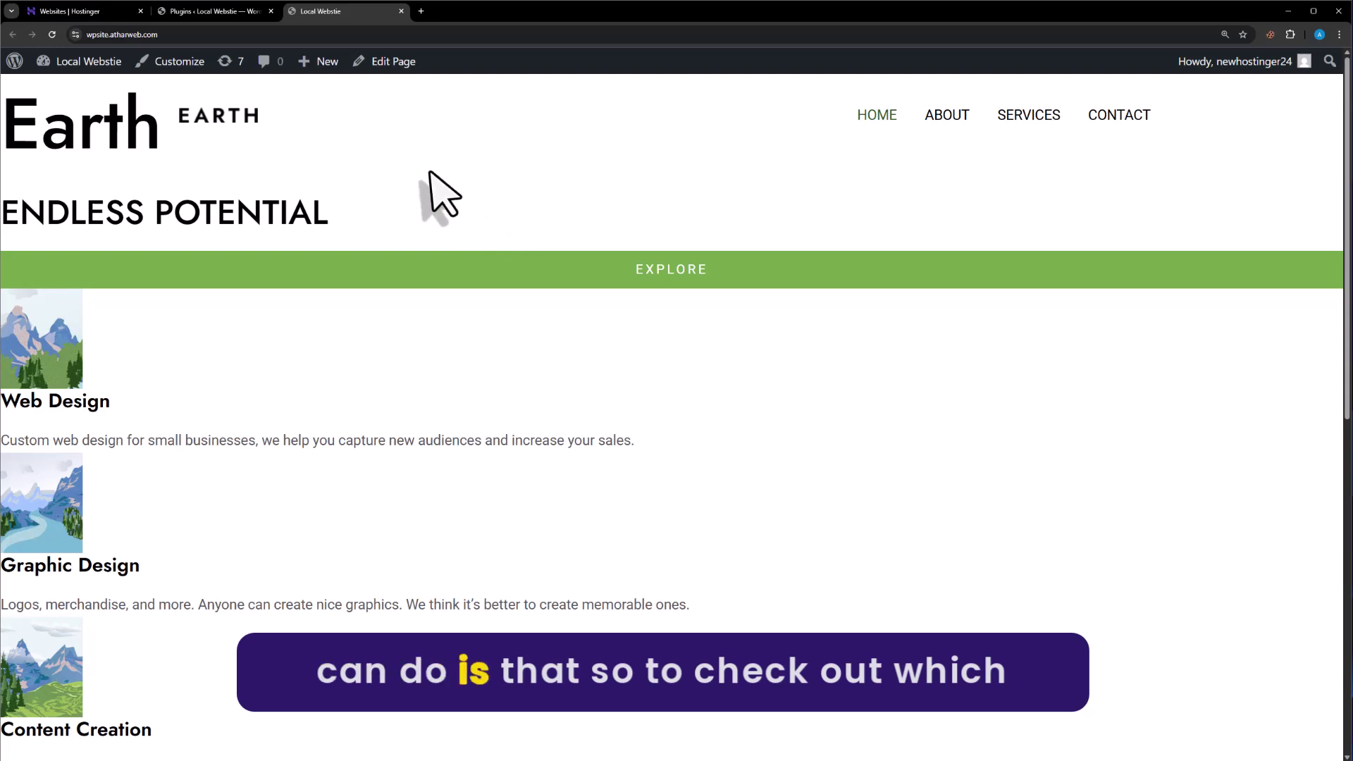
{"action": "mouse_move", "coordinate": [303, 59]}
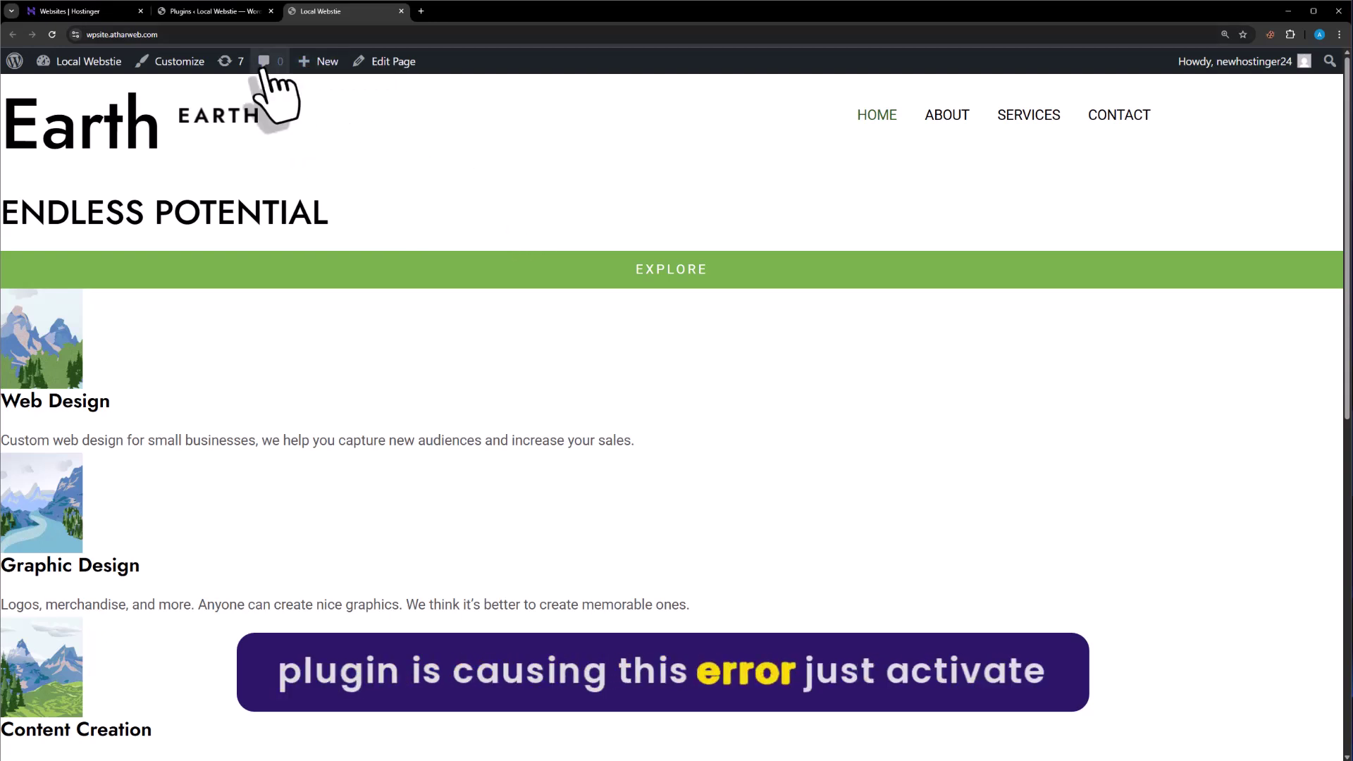
{"action": "left_click", "coordinate": [232, 12]}
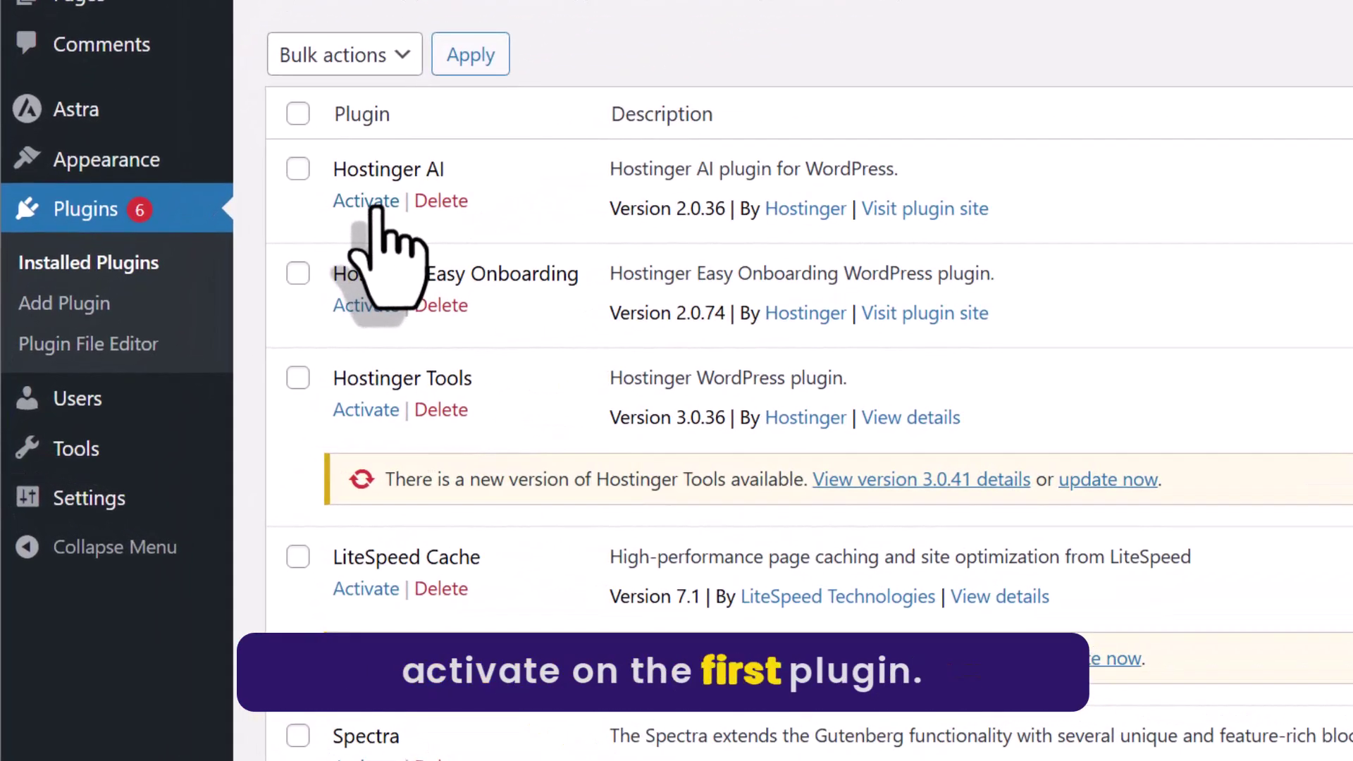
- Activate the Hostinger AI plugin and reload the homepage to confirm it still works
{"action": "left_click", "coordinate": [219, 309]}
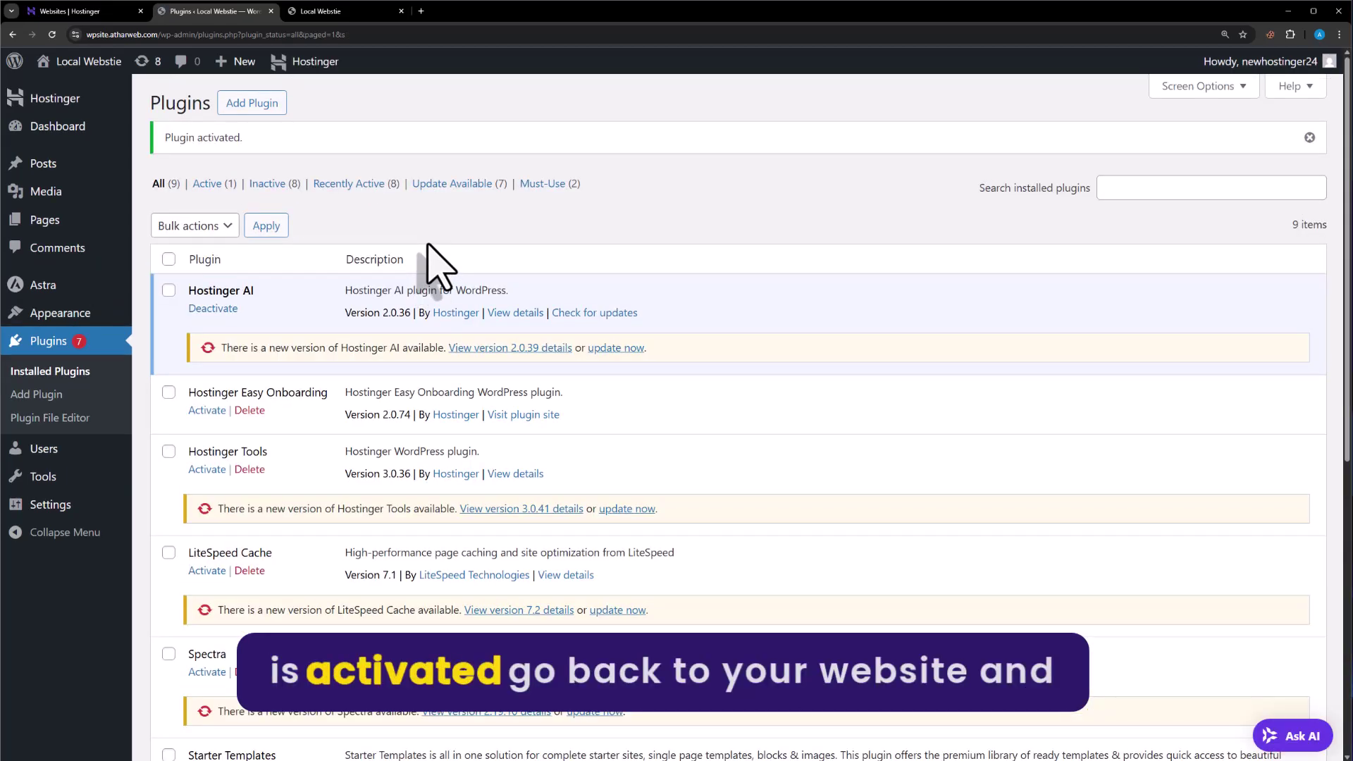
{"action": "left_click", "coordinate": [366, 11]}
{"action": "key", "text": "F5"}
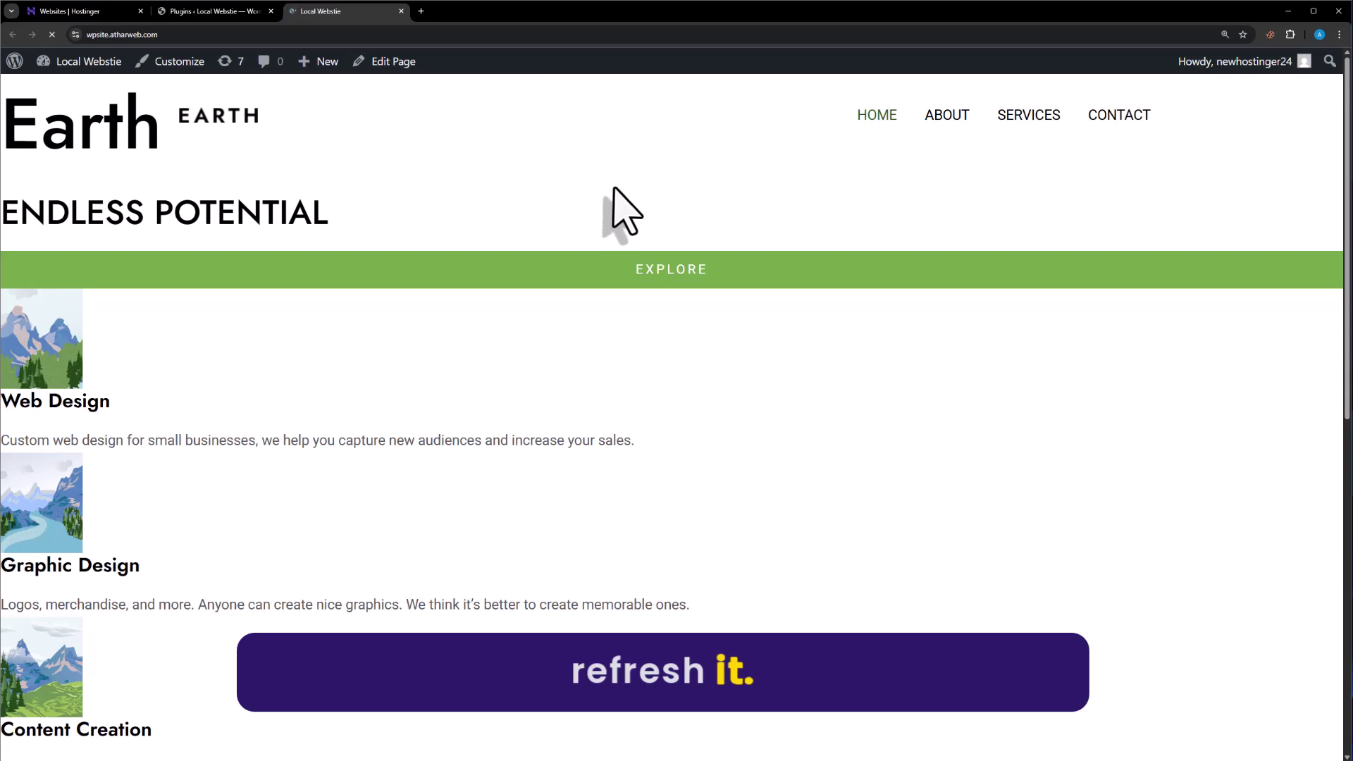
{"action": "key", "text": "ctrl+shift+Tab"}
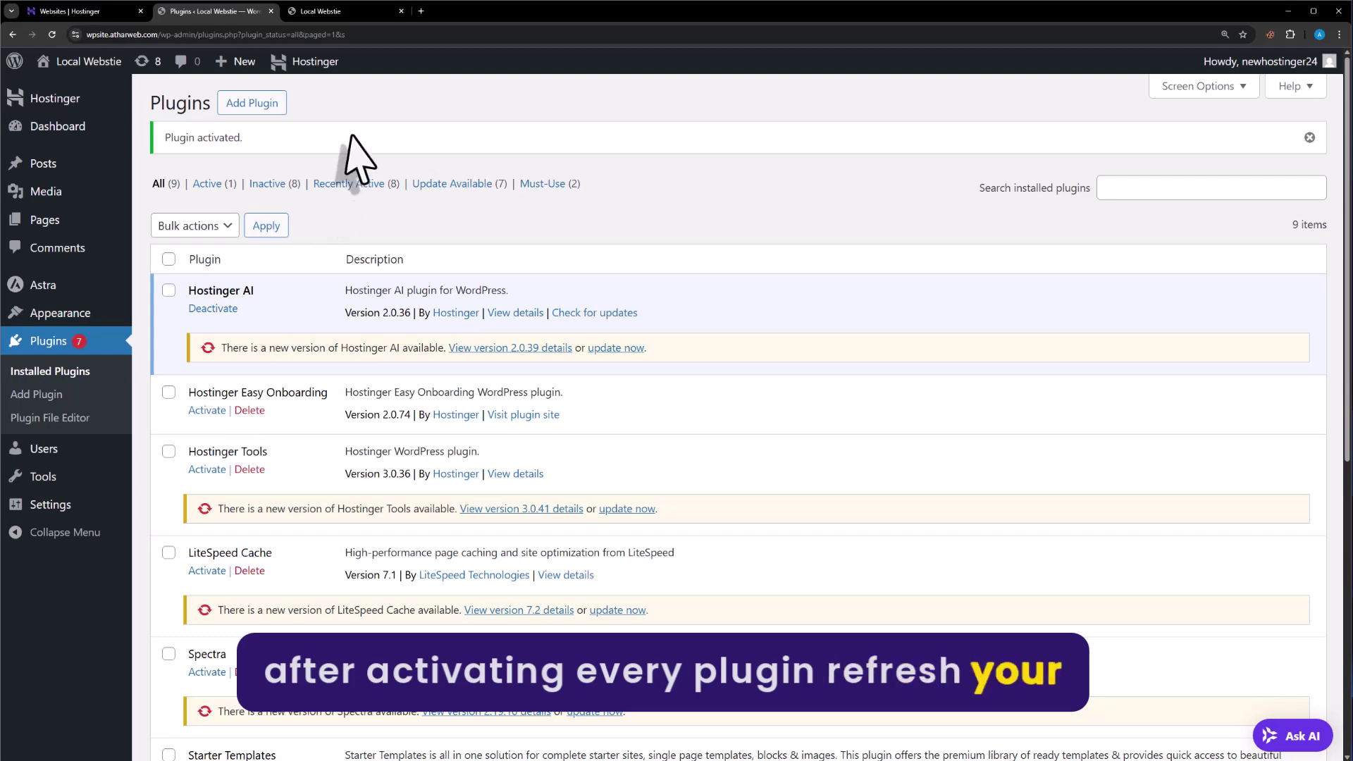
{"action": "left_click", "coordinate": [351, 13]}
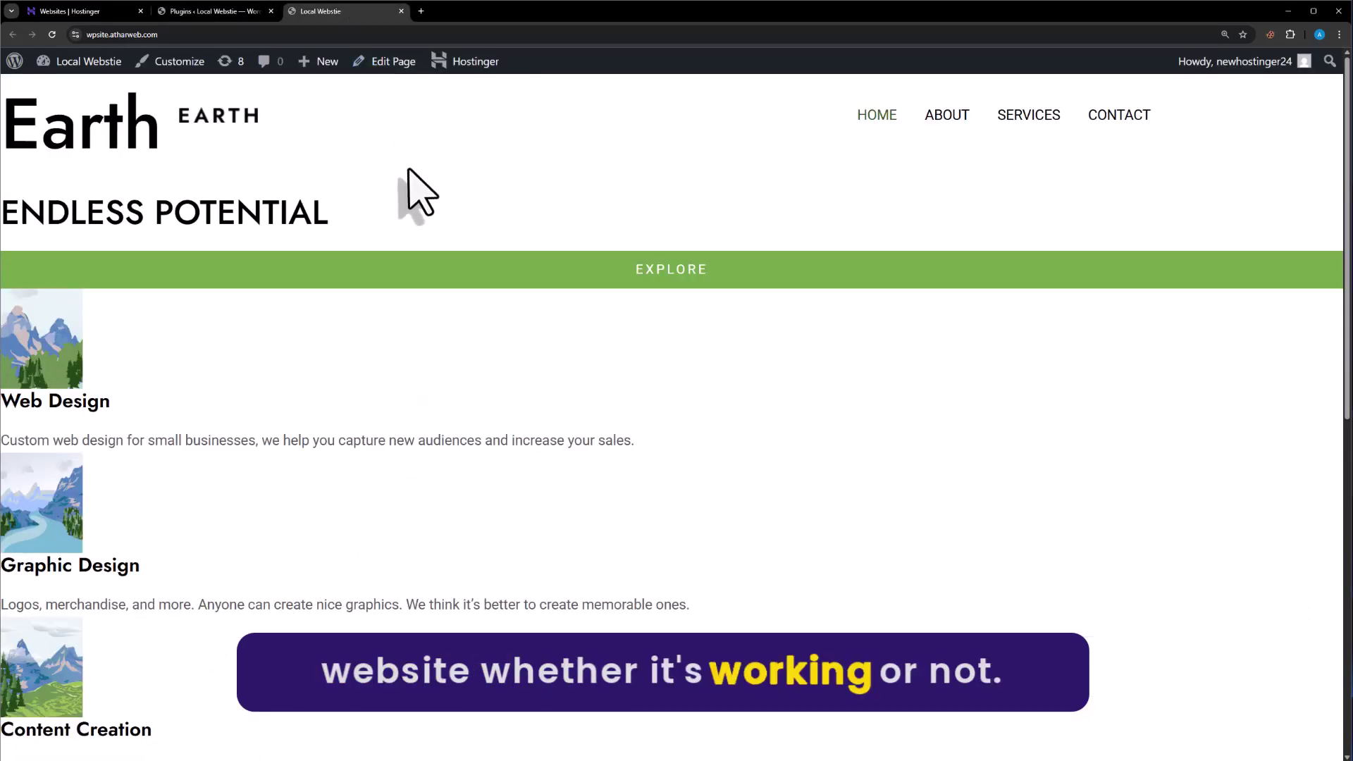
{"action": "left_click", "coordinate": [247, 11]}
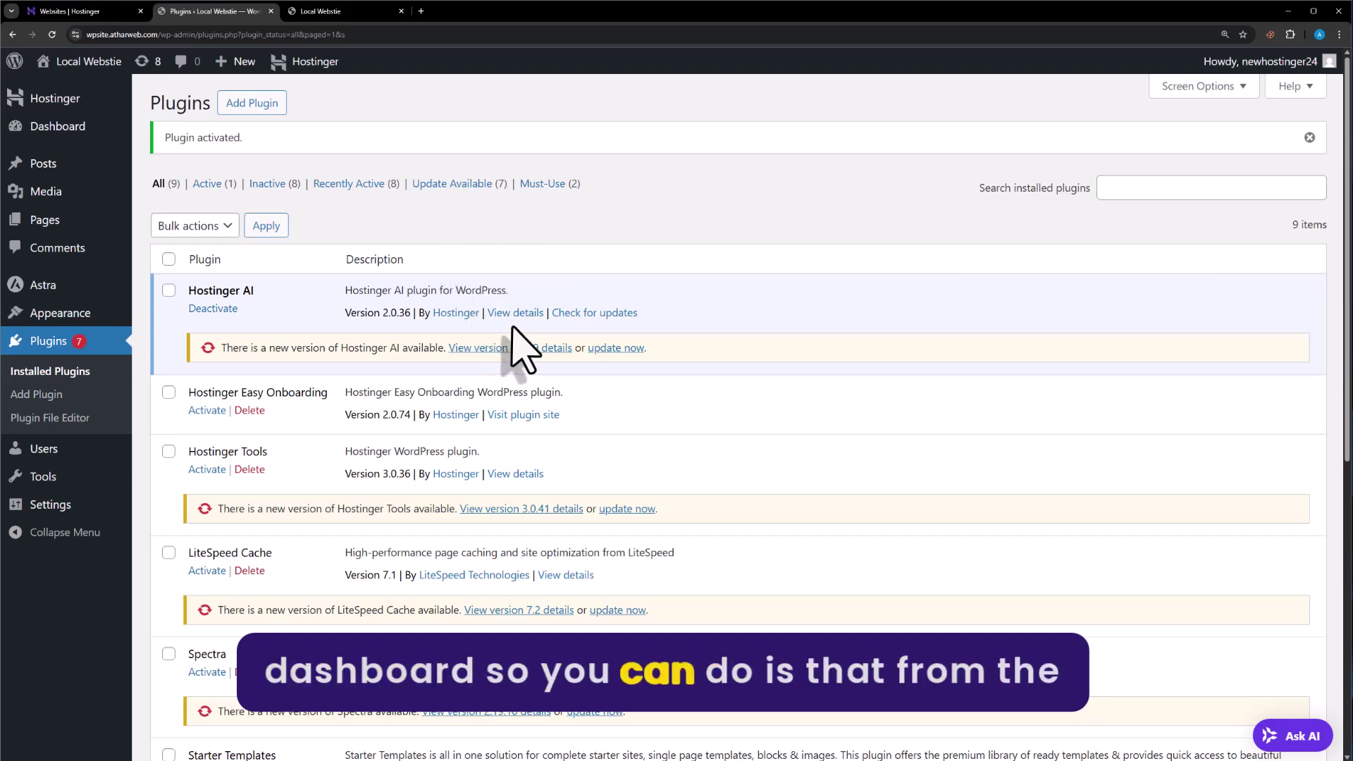
- Open the wpsite.atharweb.com dashboard in hPanel and launch its File Manager
{"action": "left_click", "coordinate": [102, 13]}
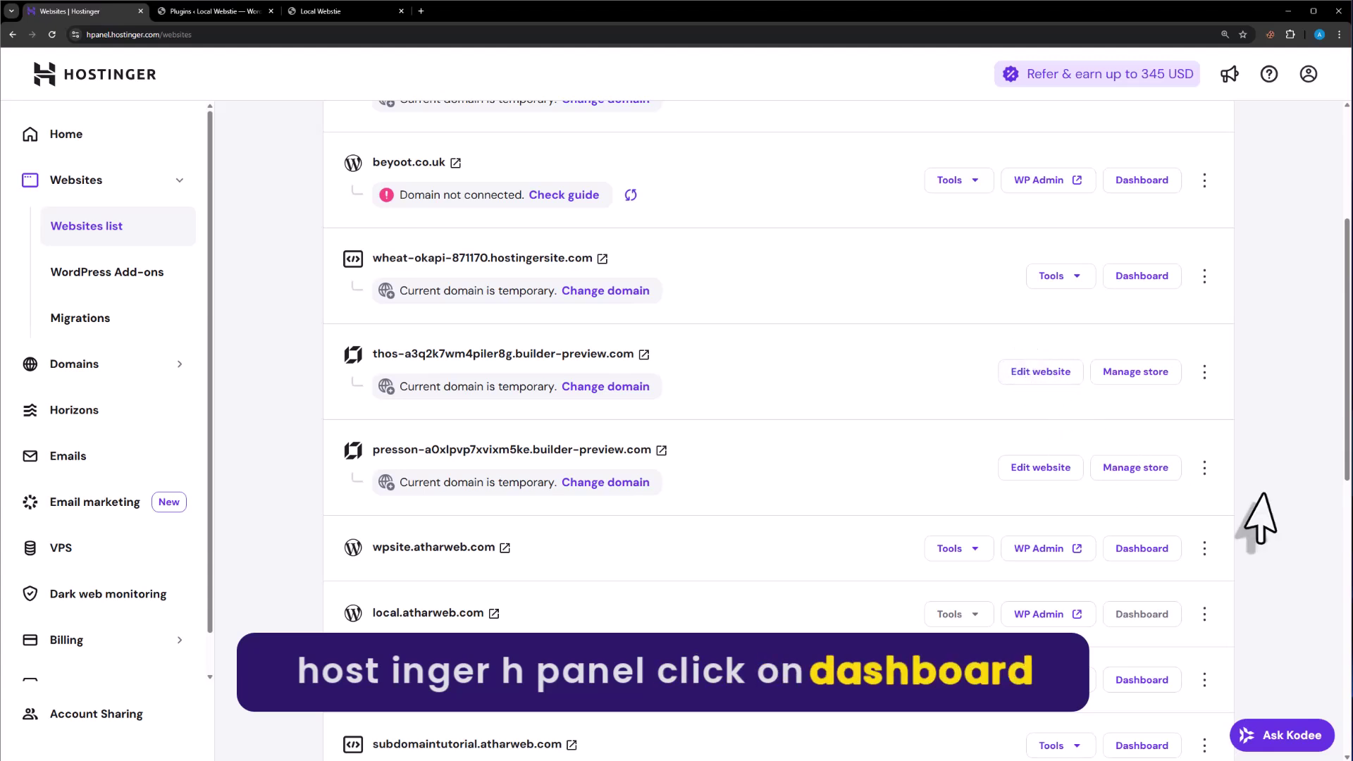
{"action": "left_click", "coordinate": [1156, 556]}
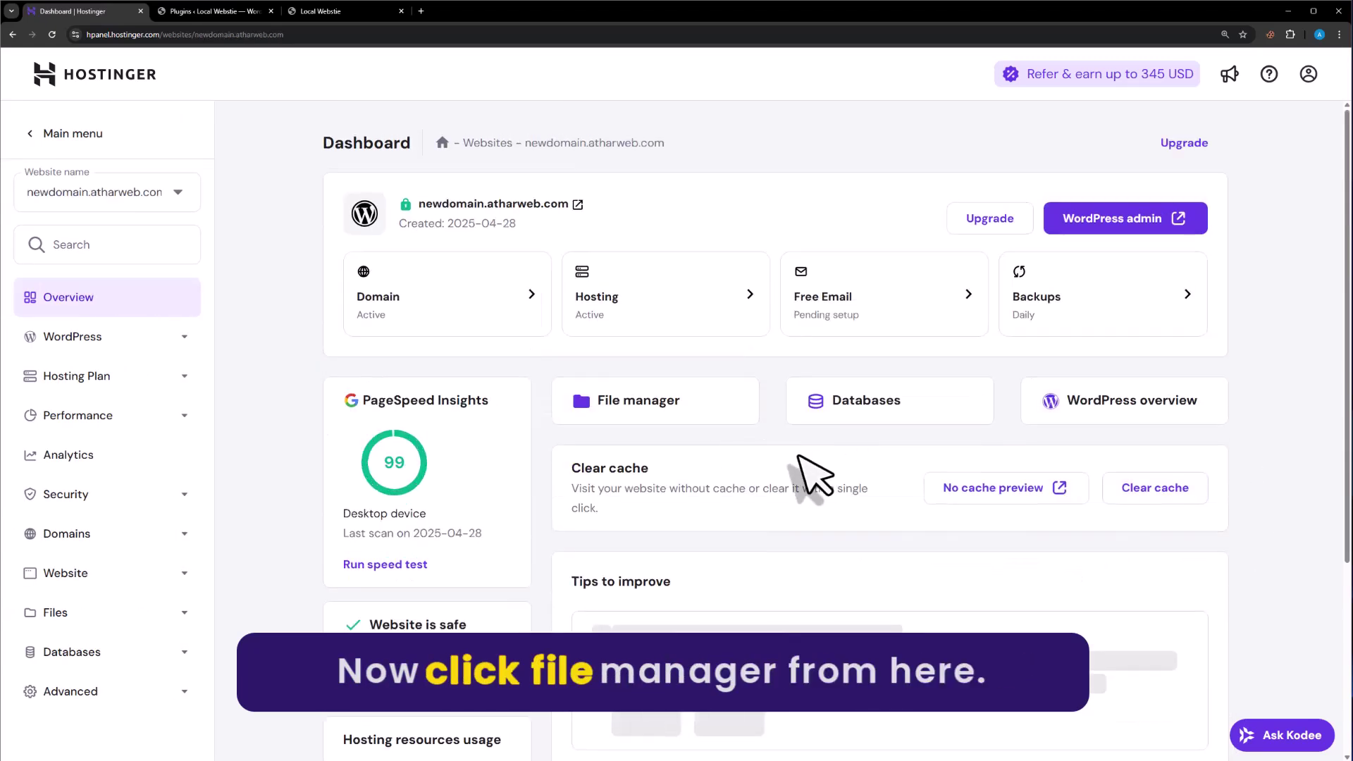
{"action": "left_click", "coordinate": [671, 423]}
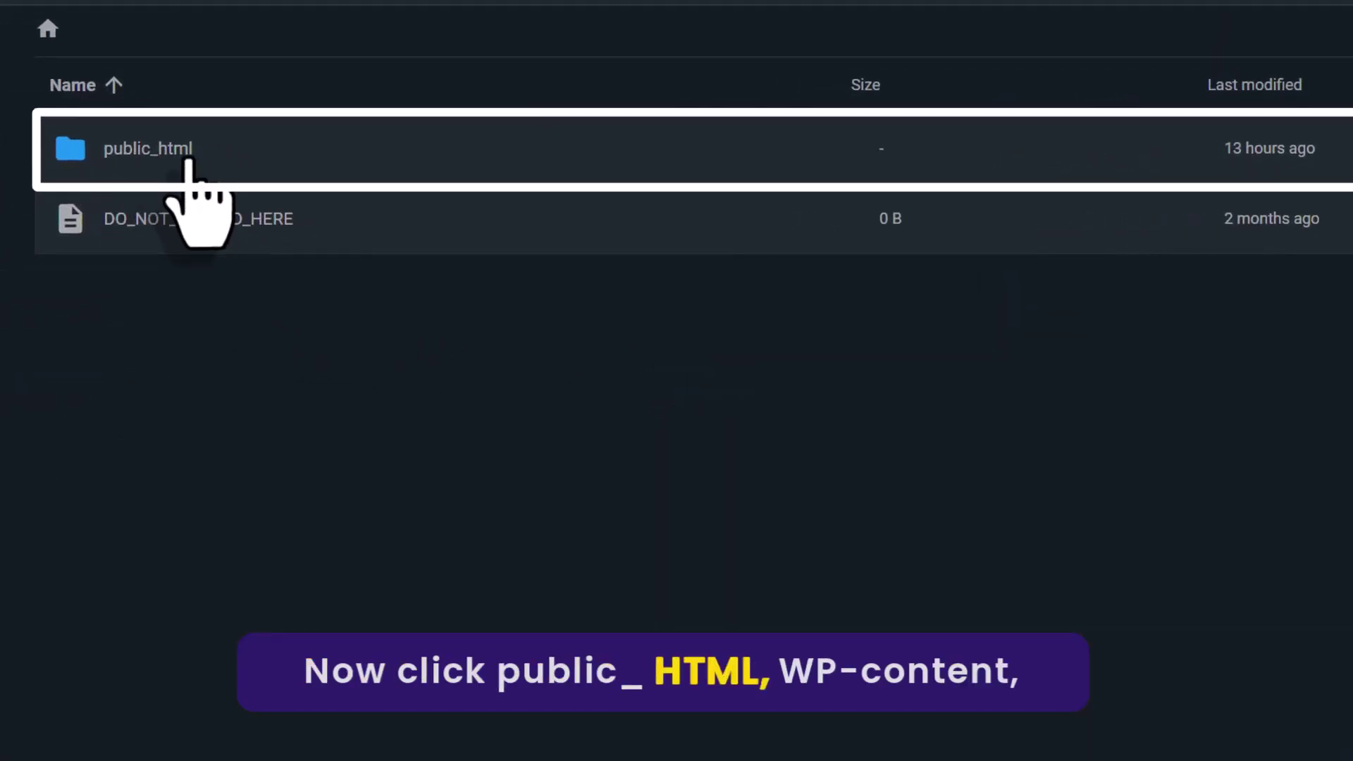
- Navigate into public_html/wp-content/plugins in File Manager
{"action": "double_click", "coordinate": [188, 161]}
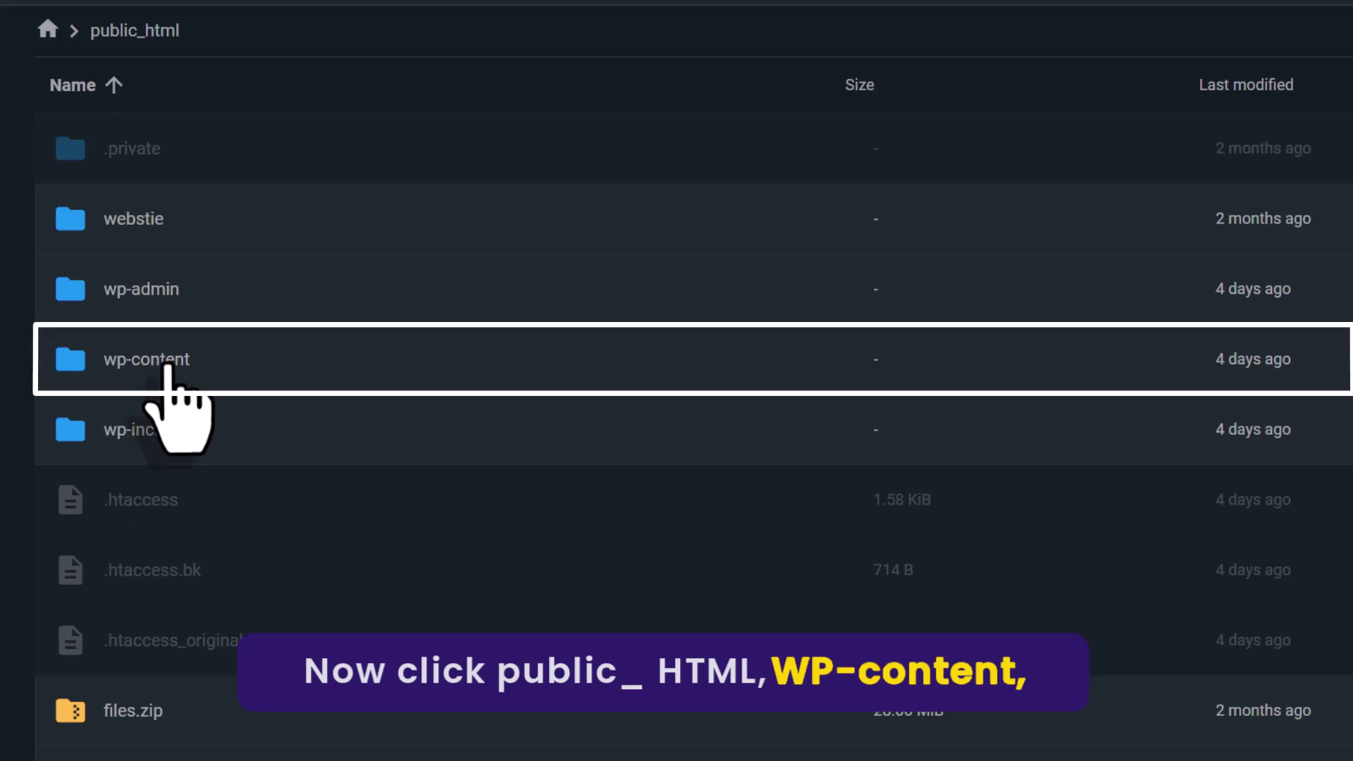
{"action": "double_click", "coordinate": [159, 365]}
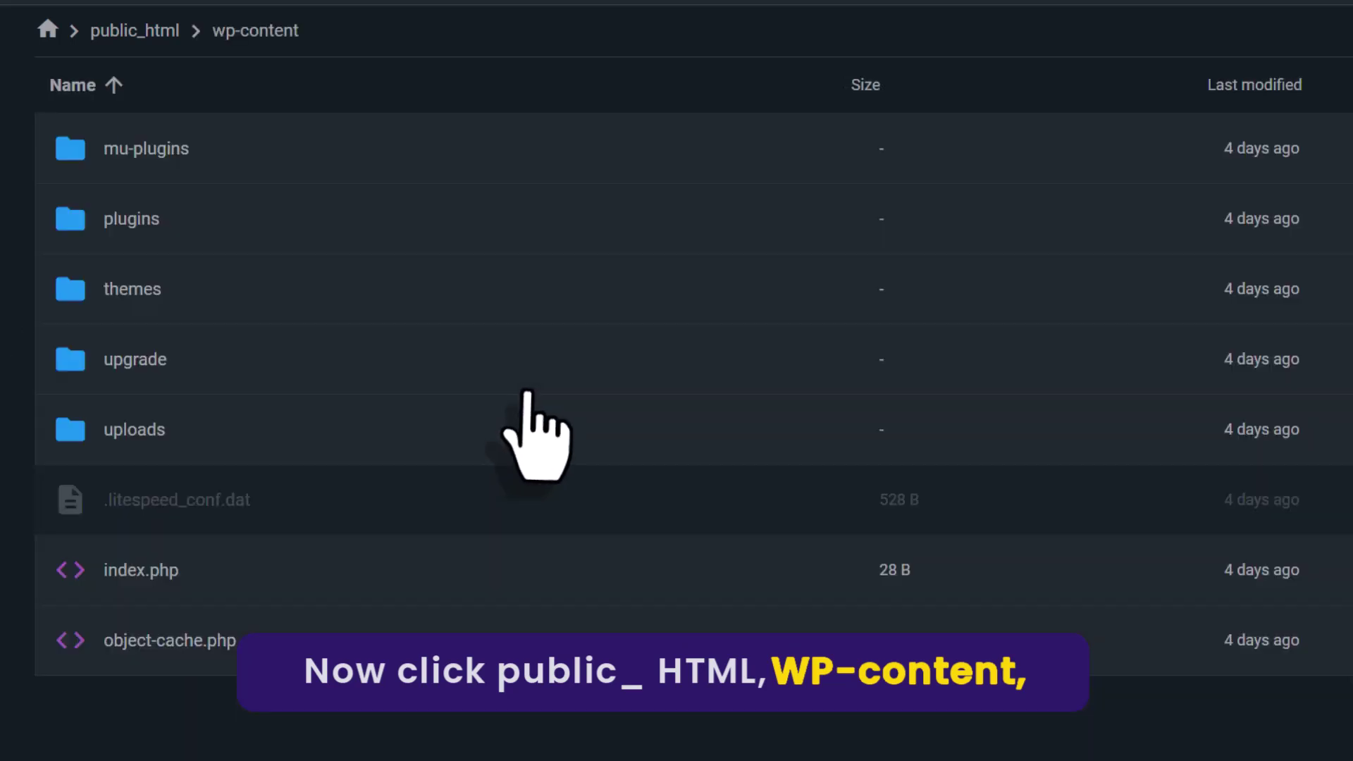
{"action": "double_click", "coordinate": [214, 224]}
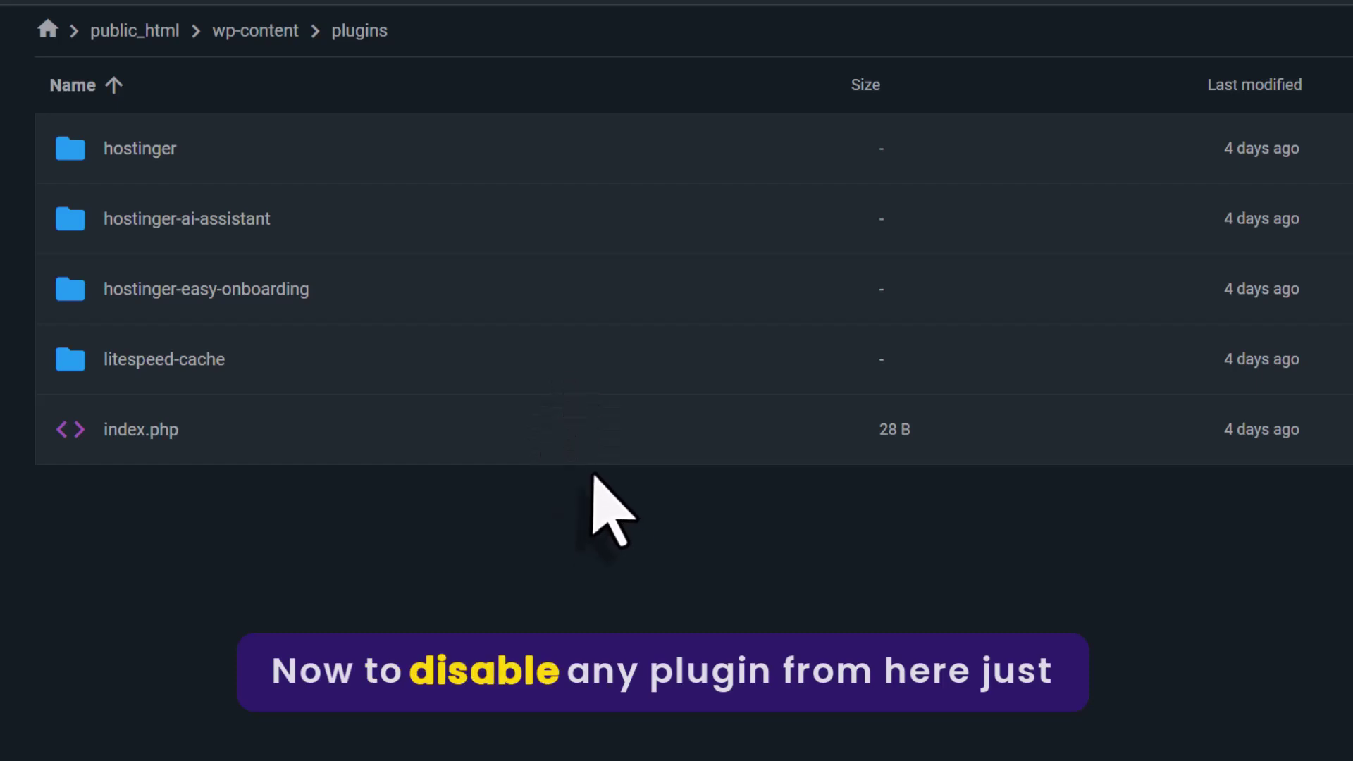
- Rename the hostinger folder to hostinger_old and check the website tab
{"action": "right_click", "coordinate": [272, 150]}
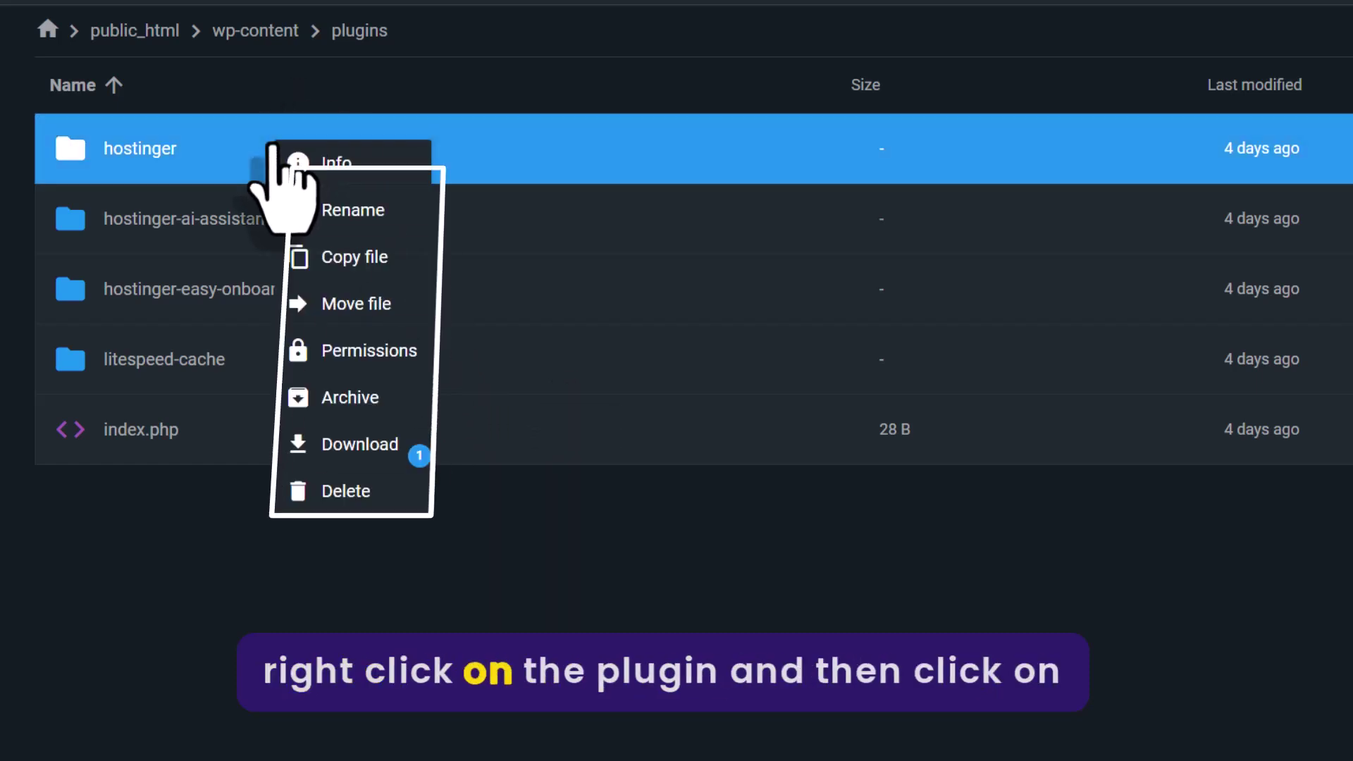
{"action": "left_click", "coordinate": [367, 210]}
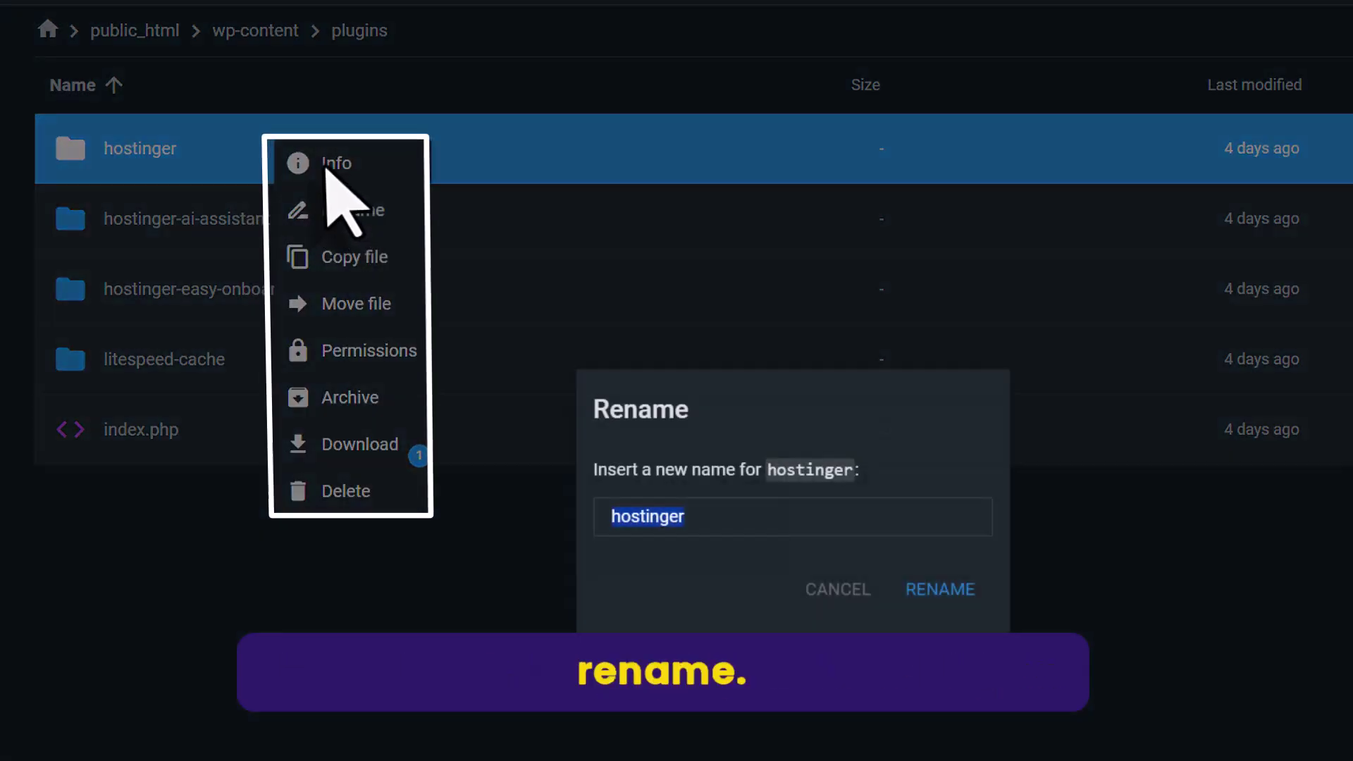
{"action": "left_click", "coordinate": [769, 513]}
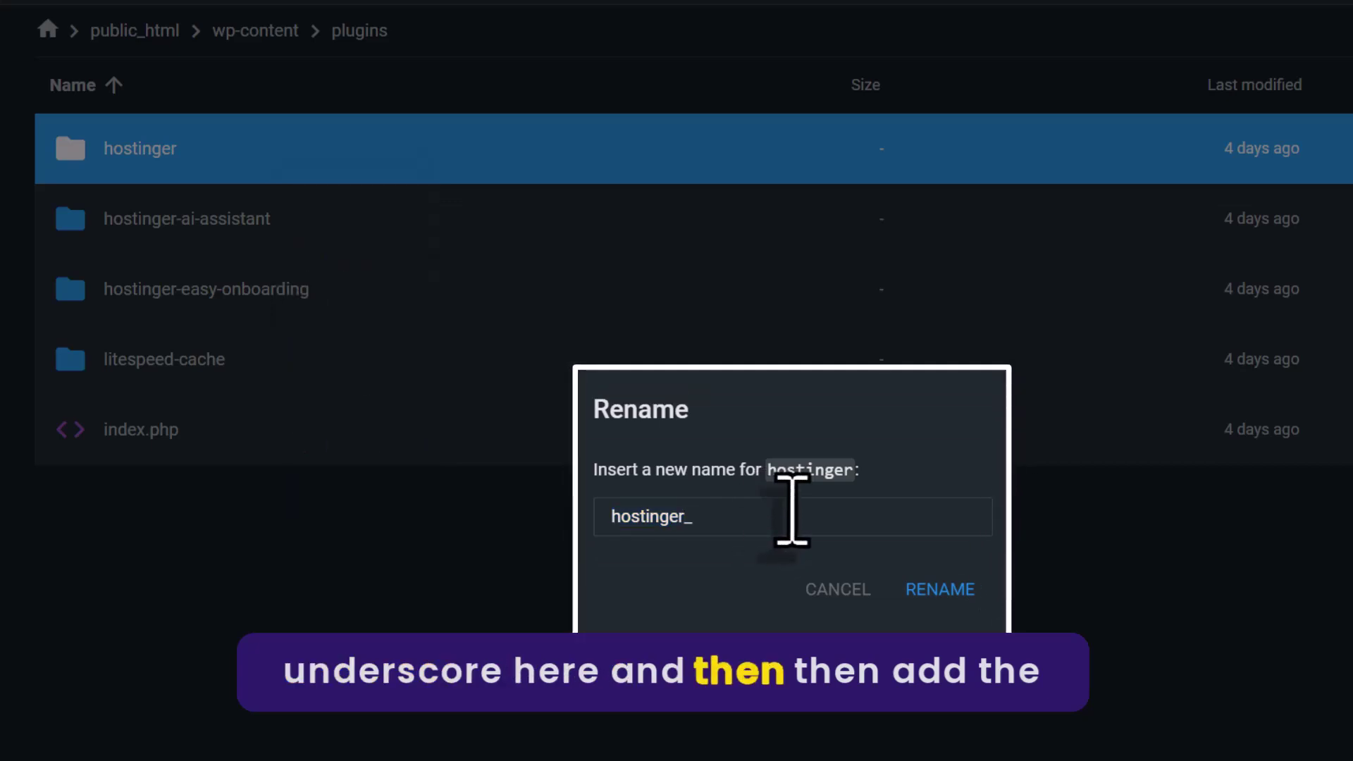
{"action": "type", "text": "_old"}
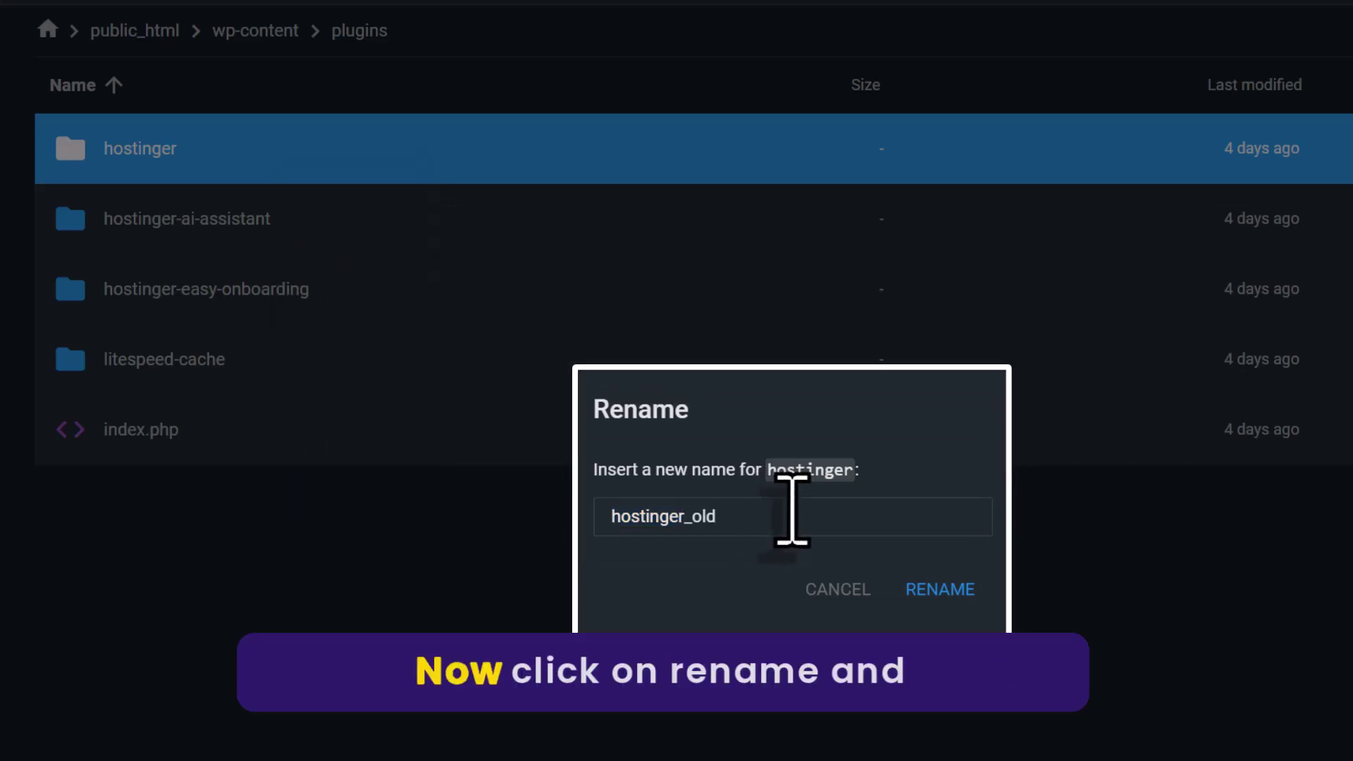
{"action": "left_click", "coordinate": [951, 592]}
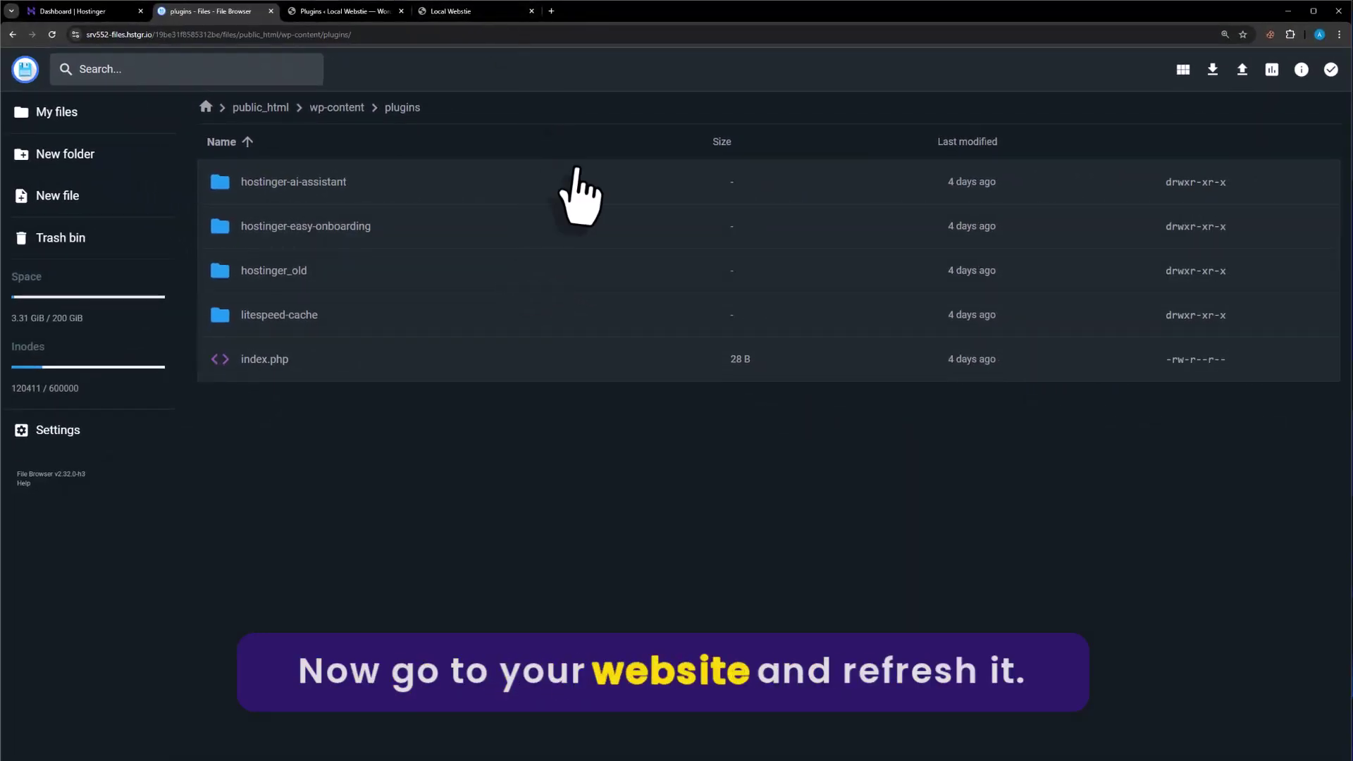
{"action": "left_click", "coordinate": [487, 11]}
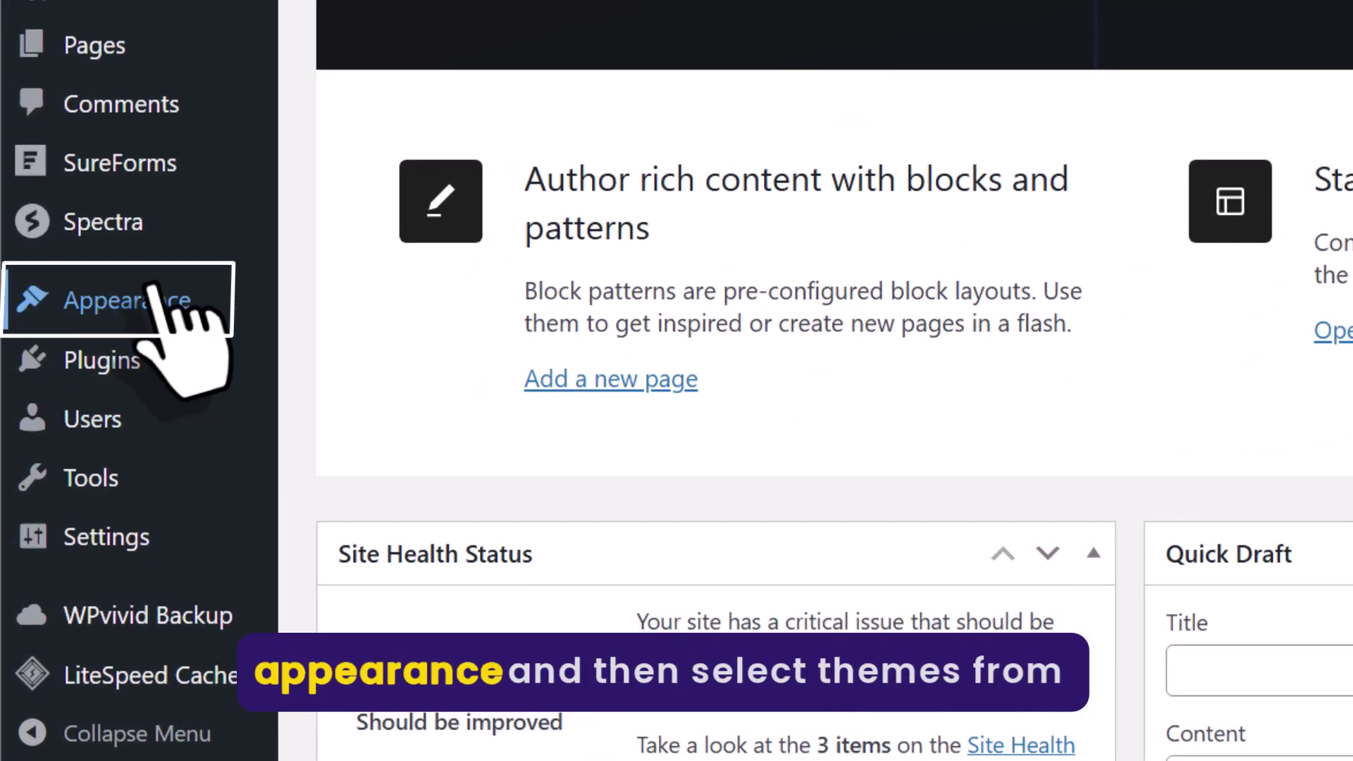
- Activate the Twenty Twenty-Five theme under Appearance > Themes, replacing Astra
{"action": "mouse_move", "coordinate": [72, 424]}
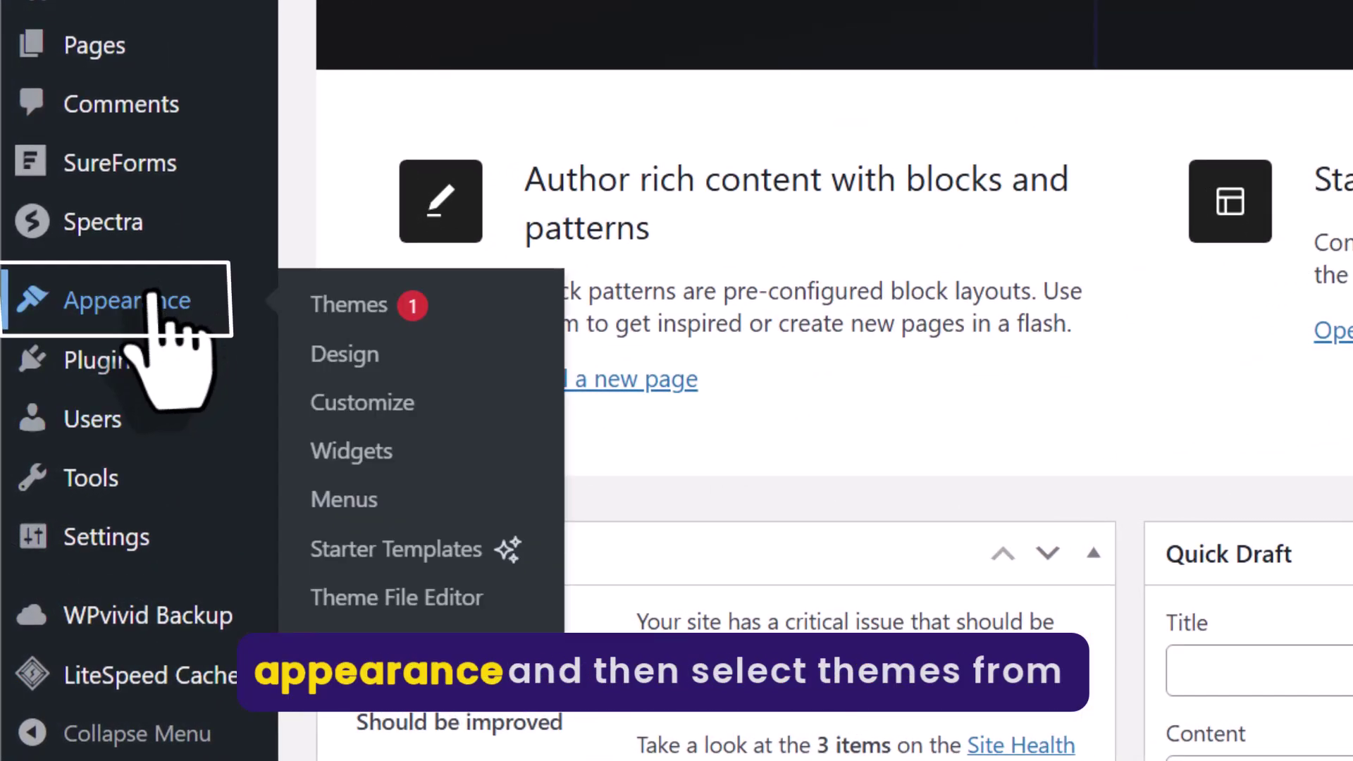
{"action": "left_click", "coordinate": [351, 305]}
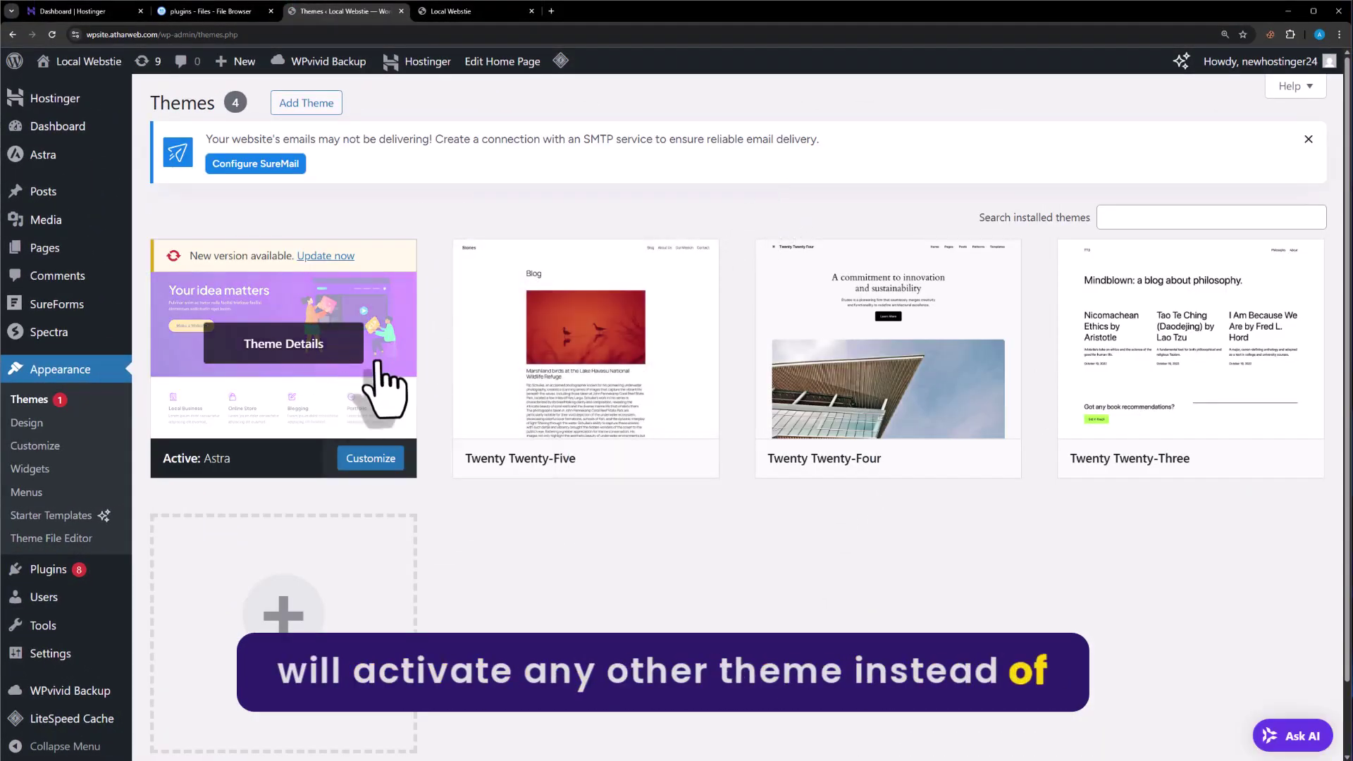
{"action": "mouse_move", "coordinate": [649, 402]}
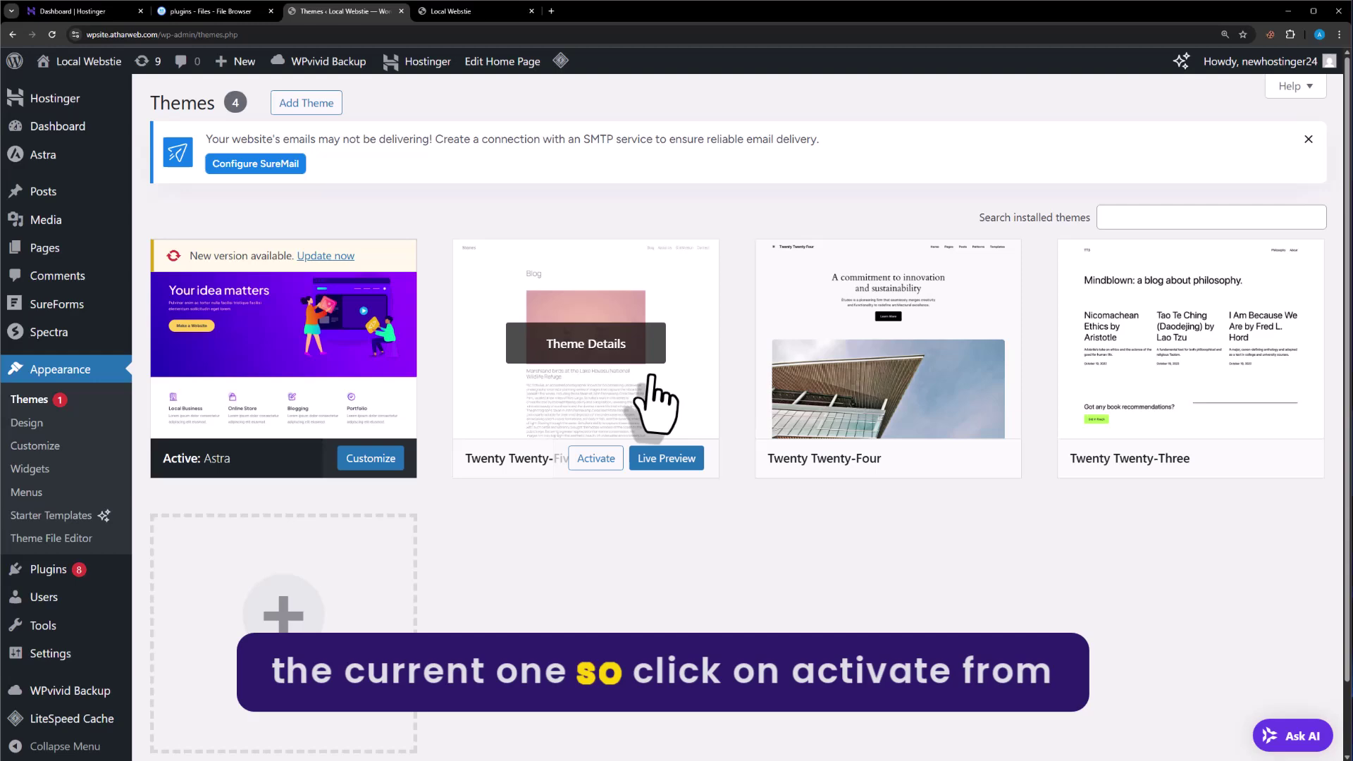
{"action": "left_click", "coordinate": [604, 462]}
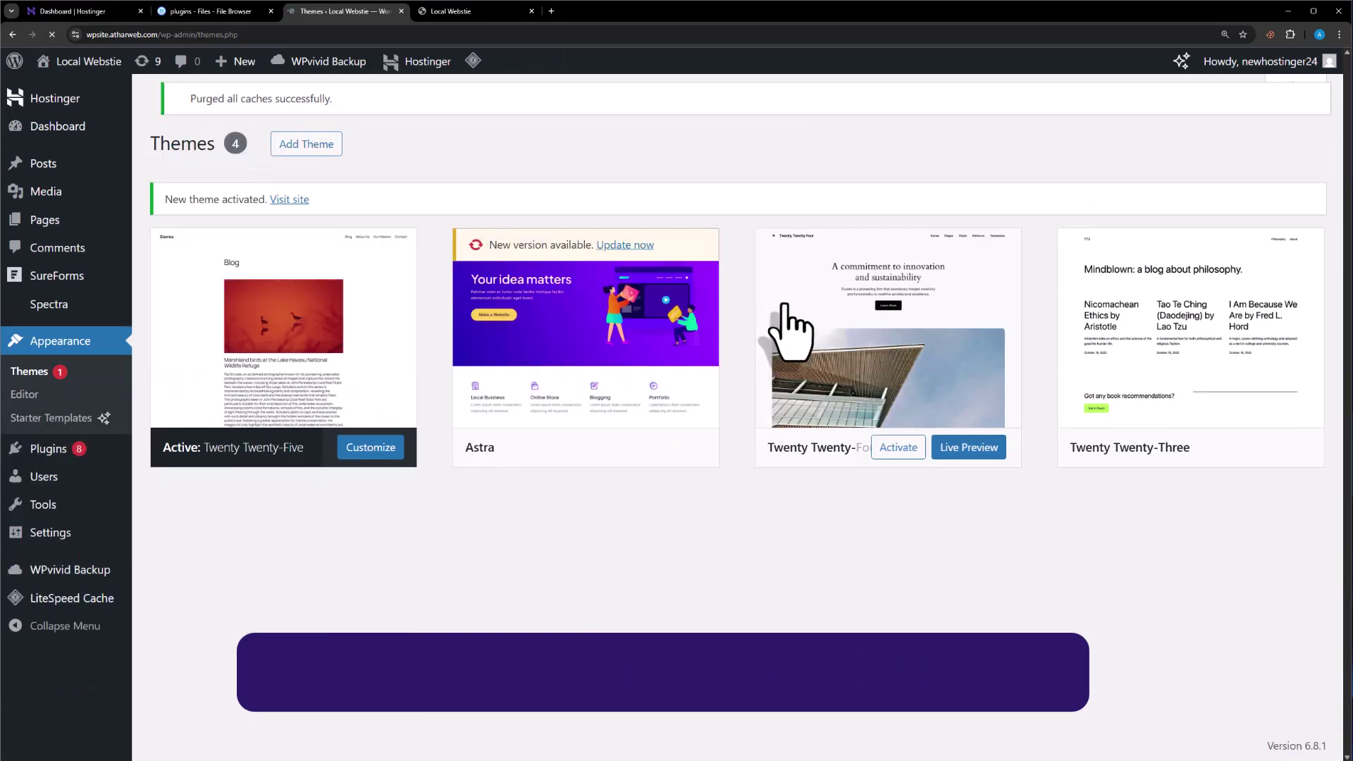
{"action": "left_click", "coordinate": [474, 11]}
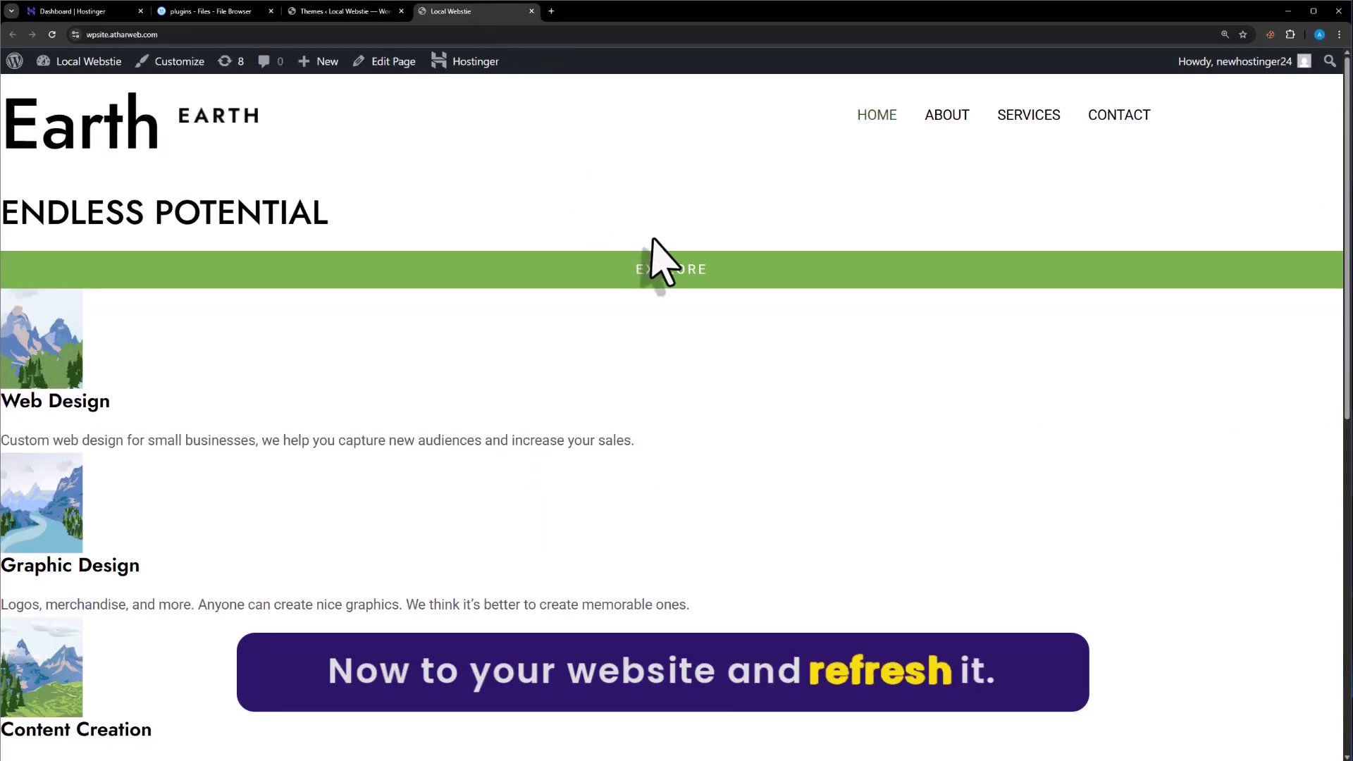
- Reload the homepage to see it rendered under Twenty Twenty-Five
{"action": "key", "text": "F5"}
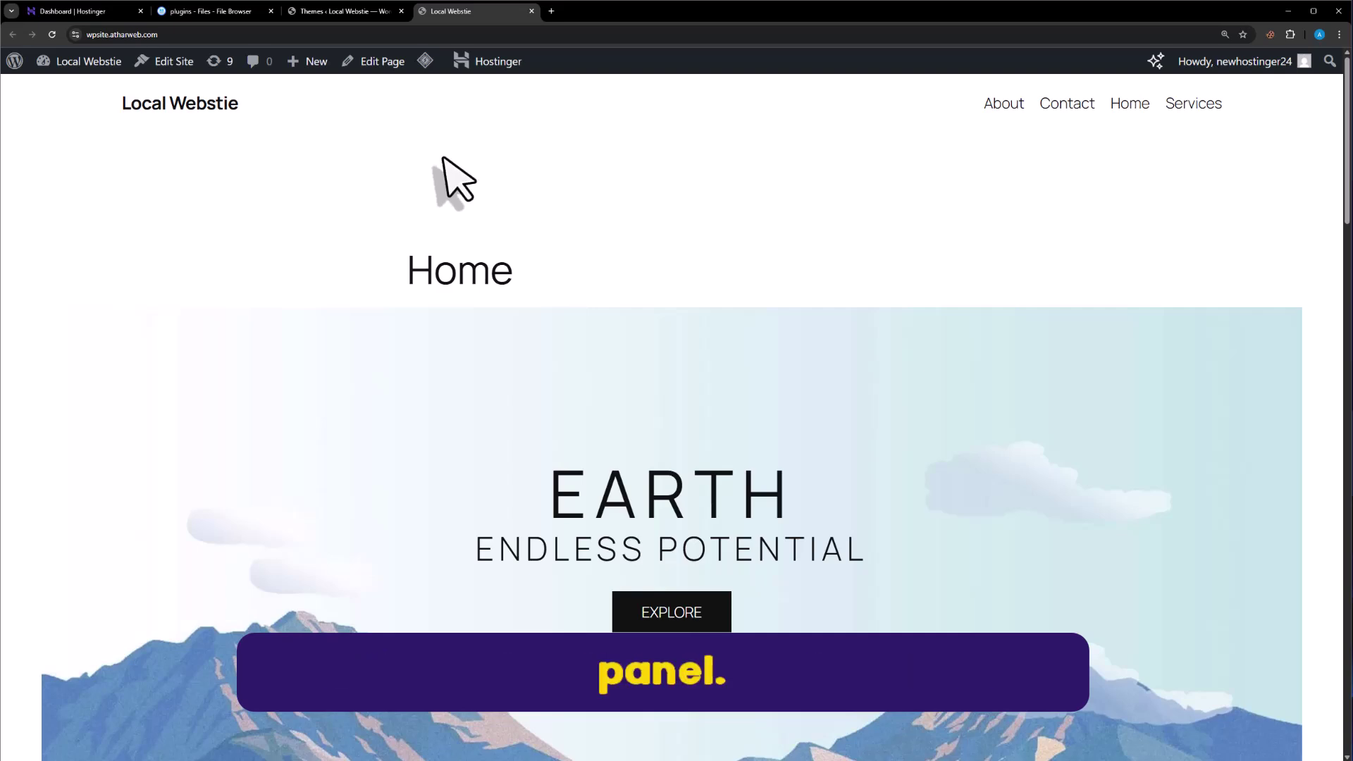
- Open the hosting management dashboard and switch to the newdomain.atharweb.com website
{"action": "left_click", "coordinate": [86, 11]}
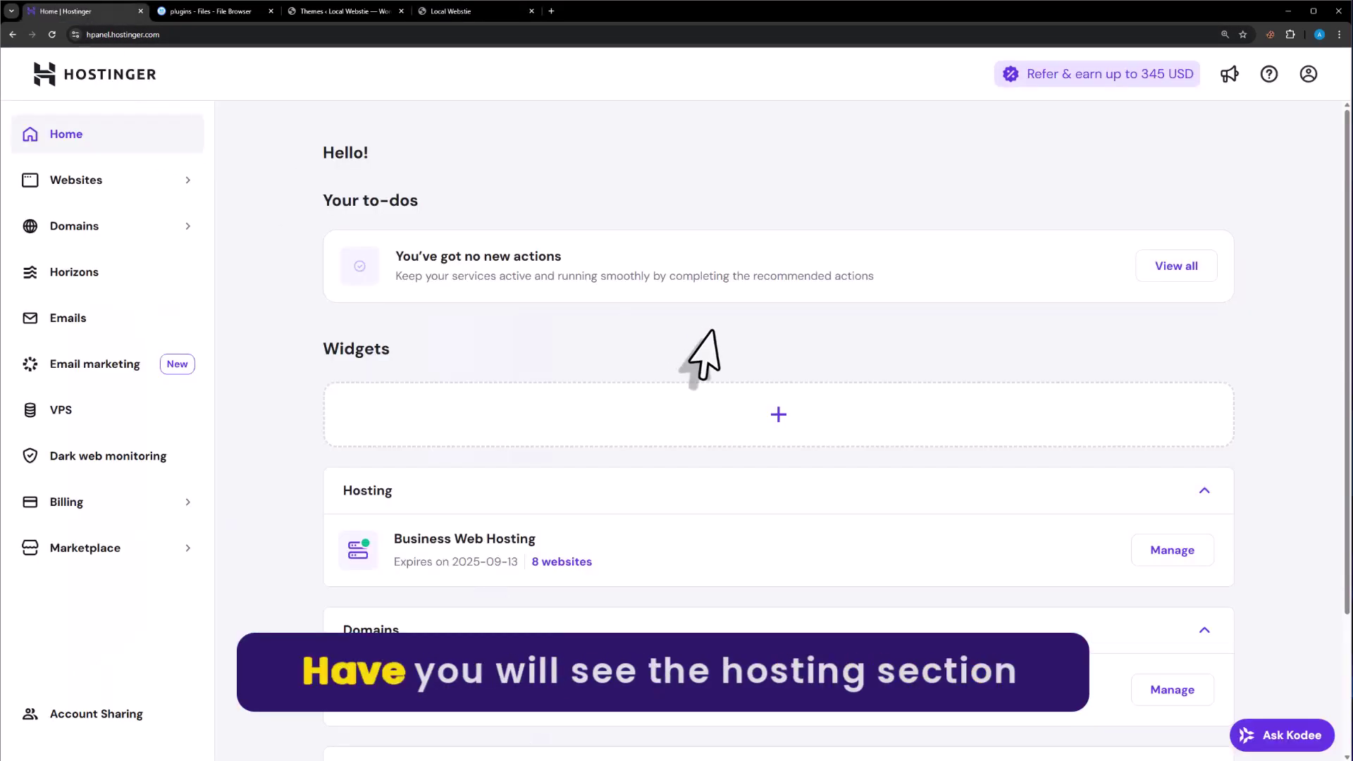
{"action": "scroll", "coordinate": [701, 356], "scroll_direction": "down", "scroll_amount": 3}
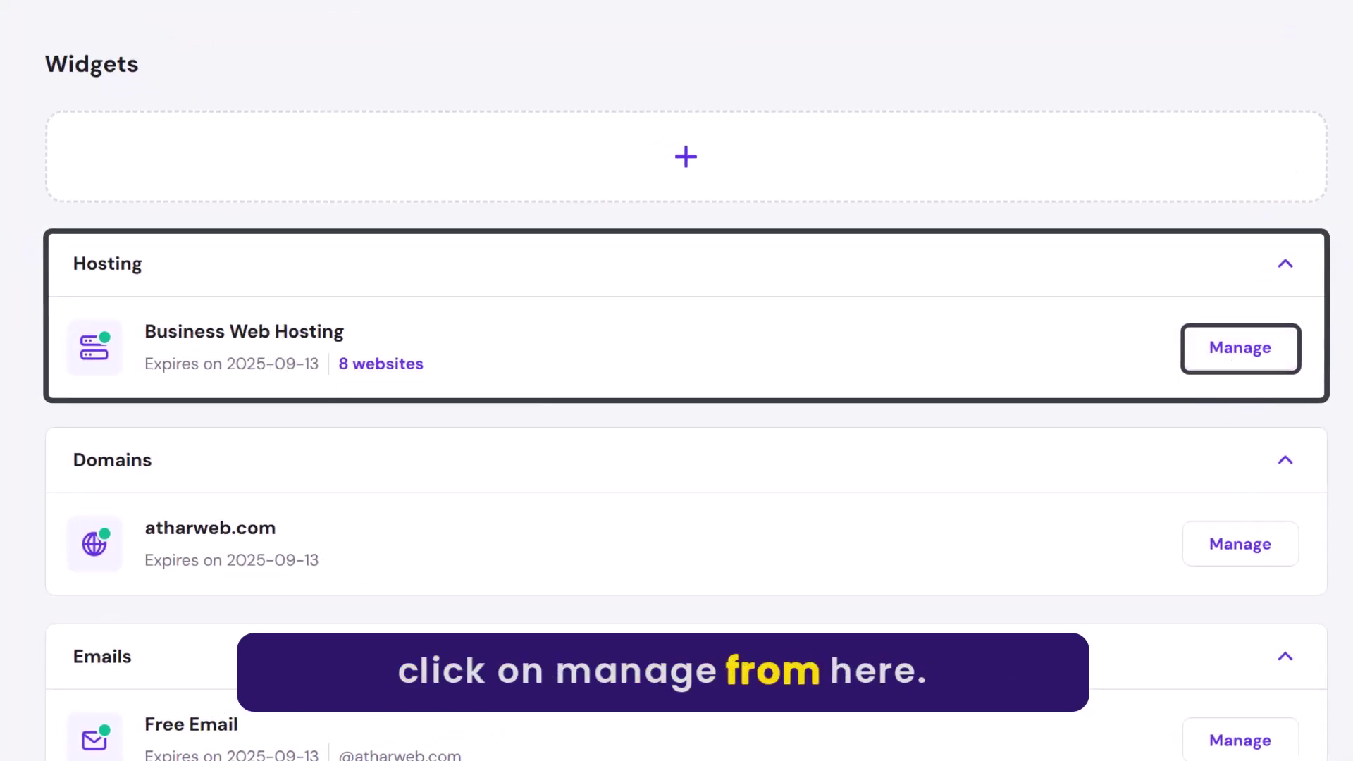
{"action": "left_click", "coordinate": [1241, 348]}
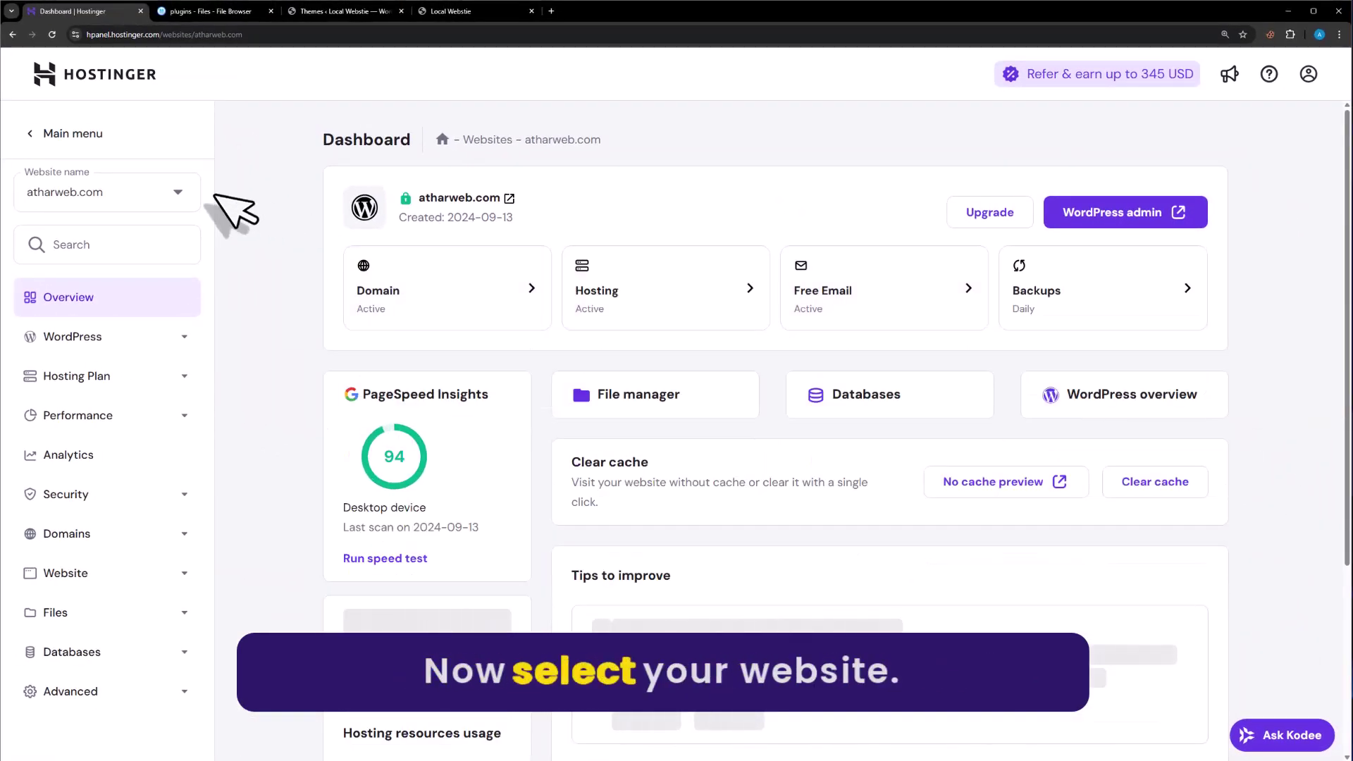
{"action": "left_click", "coordinate": [120, 189]}
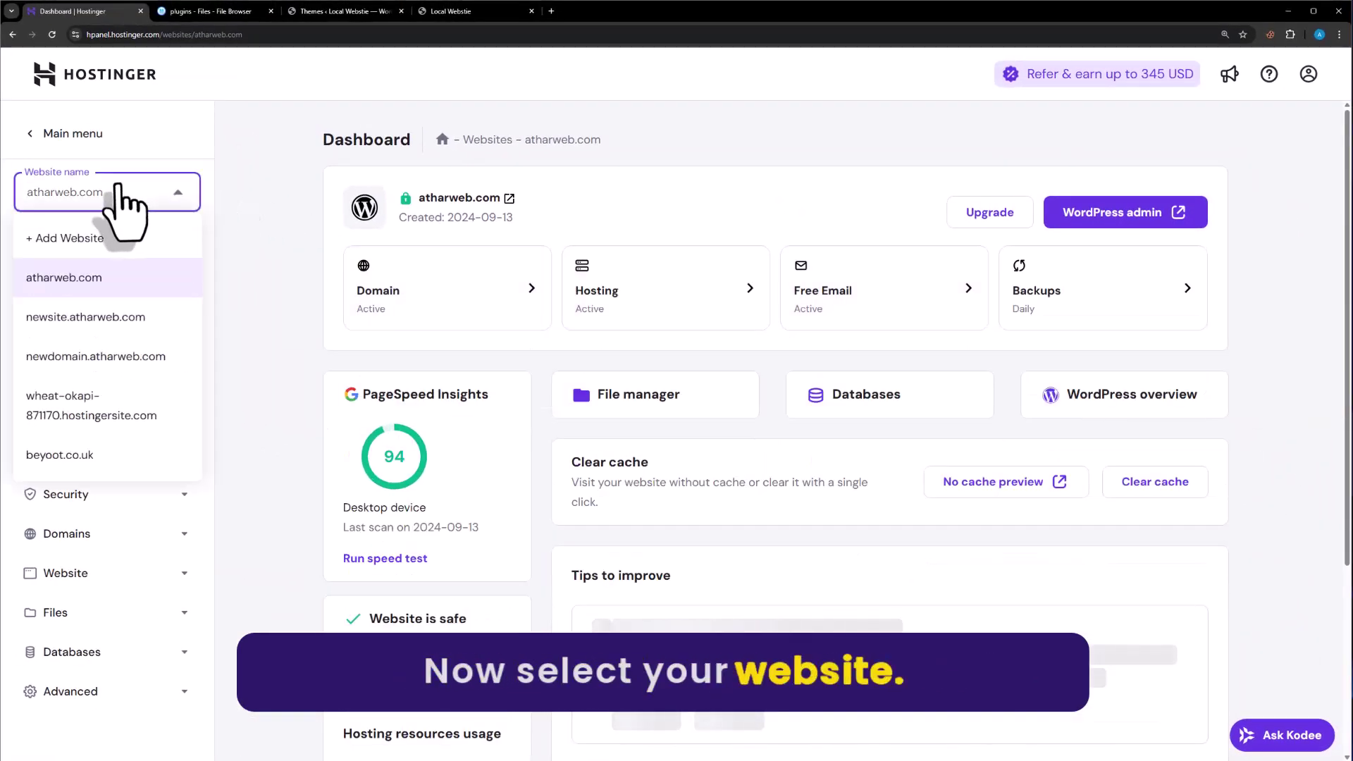
{"action": "left_click", "coordinate": [113, 354]}
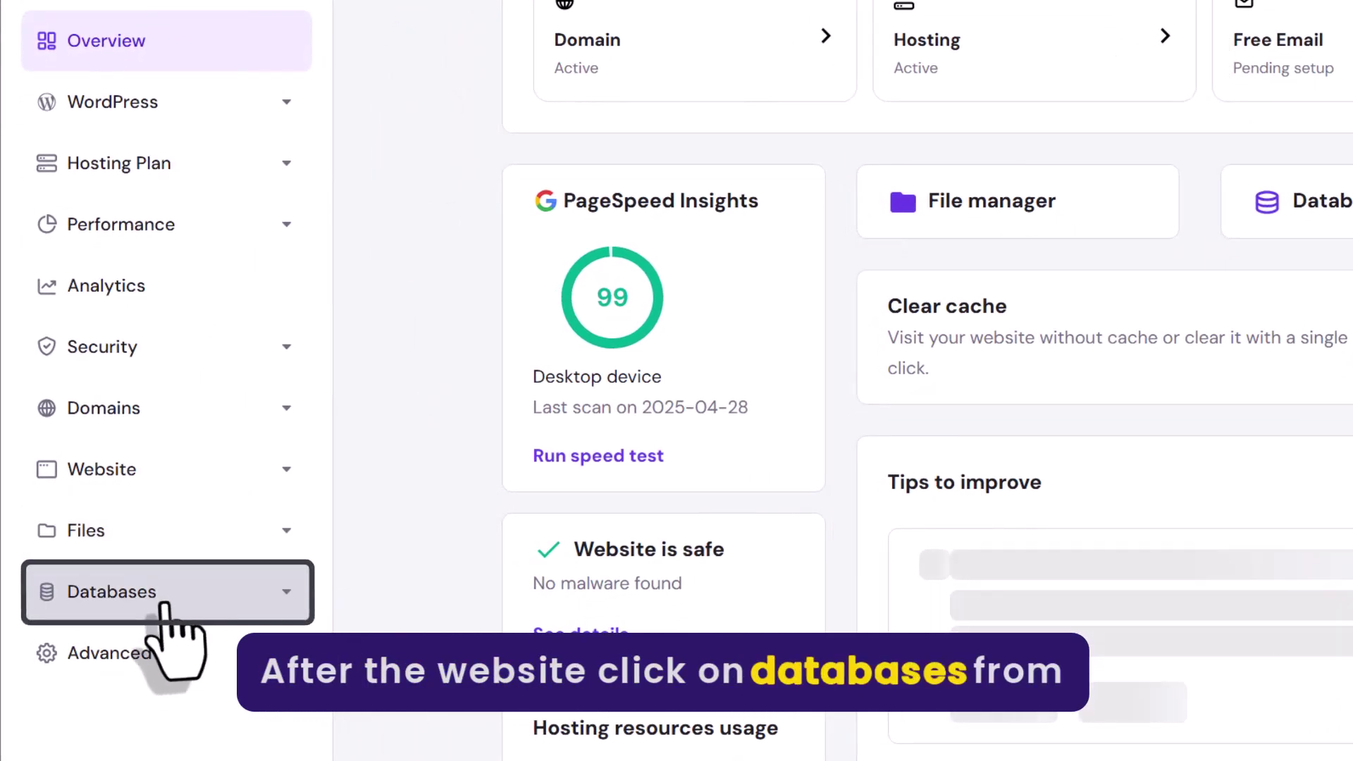
- Open the site's database in phpMyAdmin from Databases > Management and view wp_options
{"action": "left_click", "coordinate": [169, 650]}
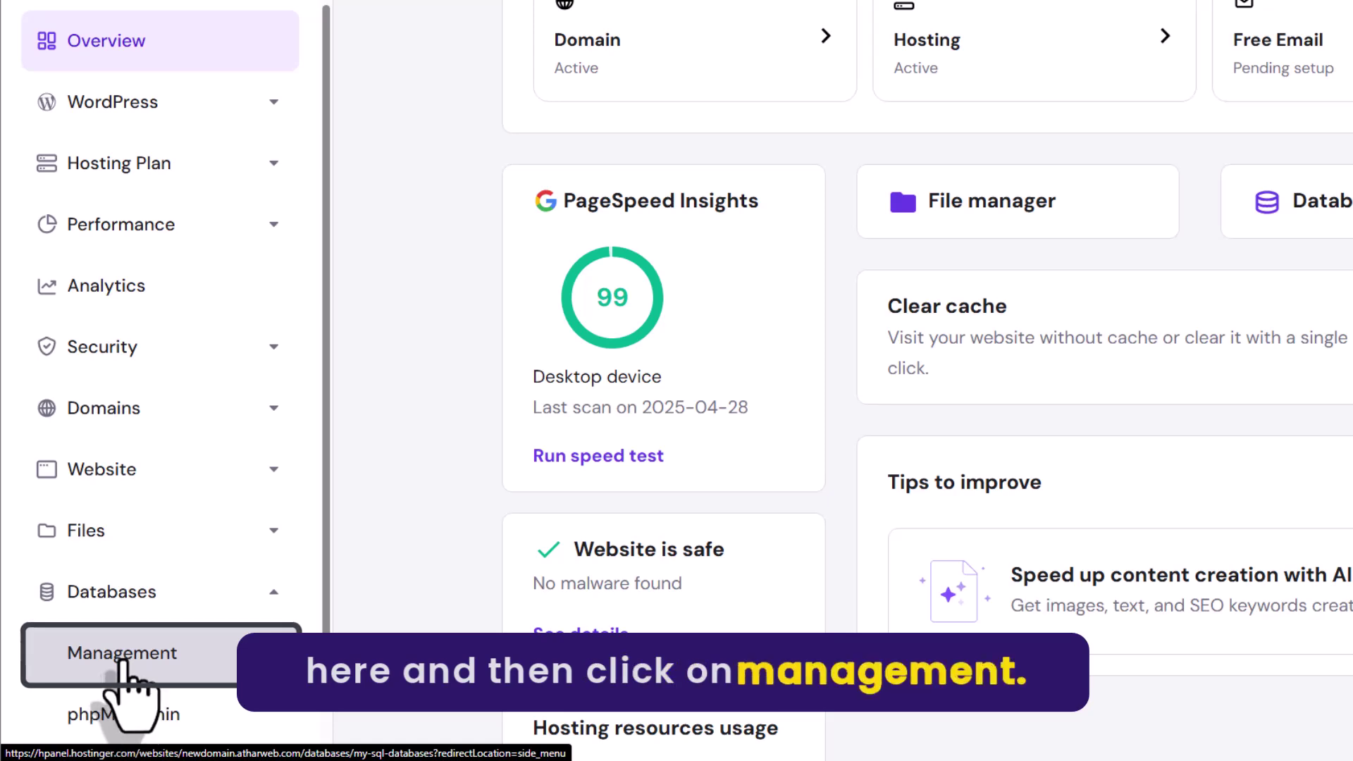
{"action": "left_click", "coordinate": [124, 664]}
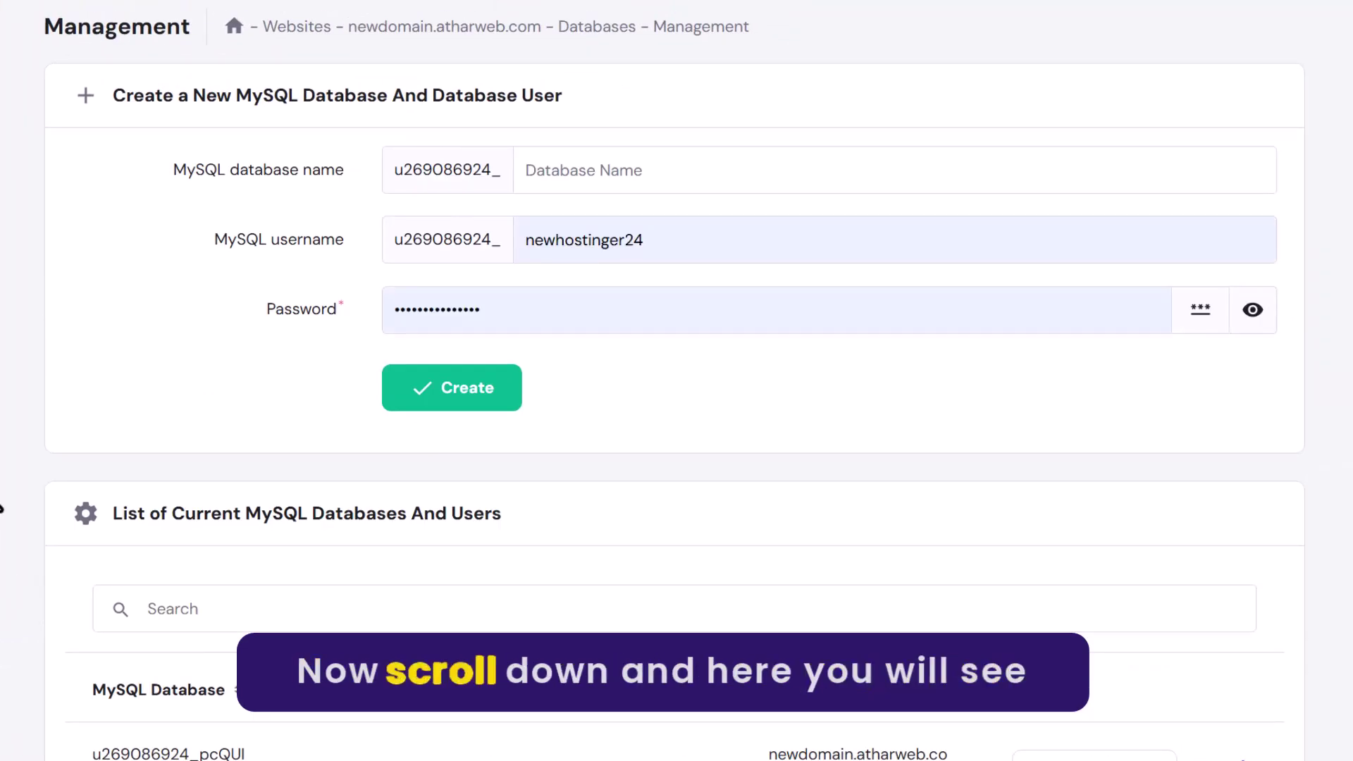
{"action": "scroll", "coordinate": [676, 381], "scroll_direction": "down", "scroll_amount": 5}
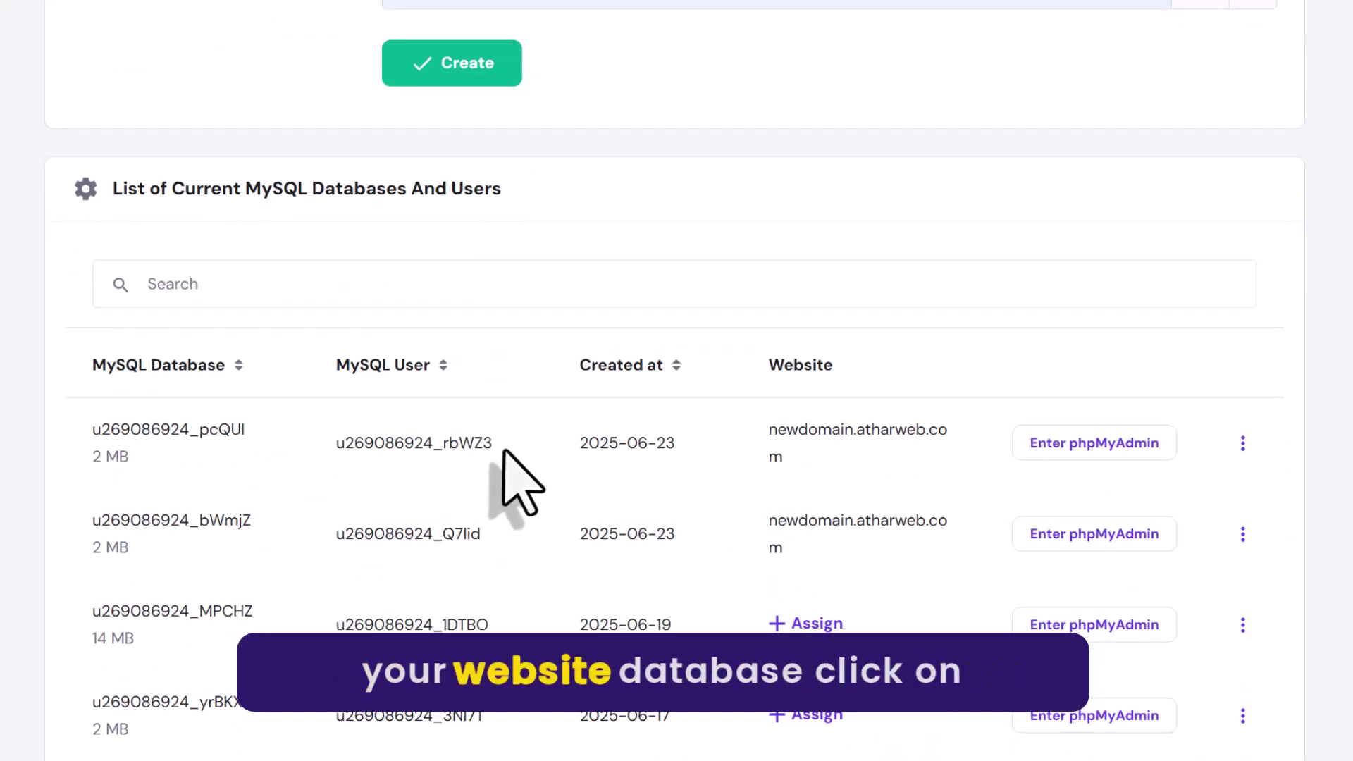
{"action": "left_click", "coordinate": [1103, 444]}
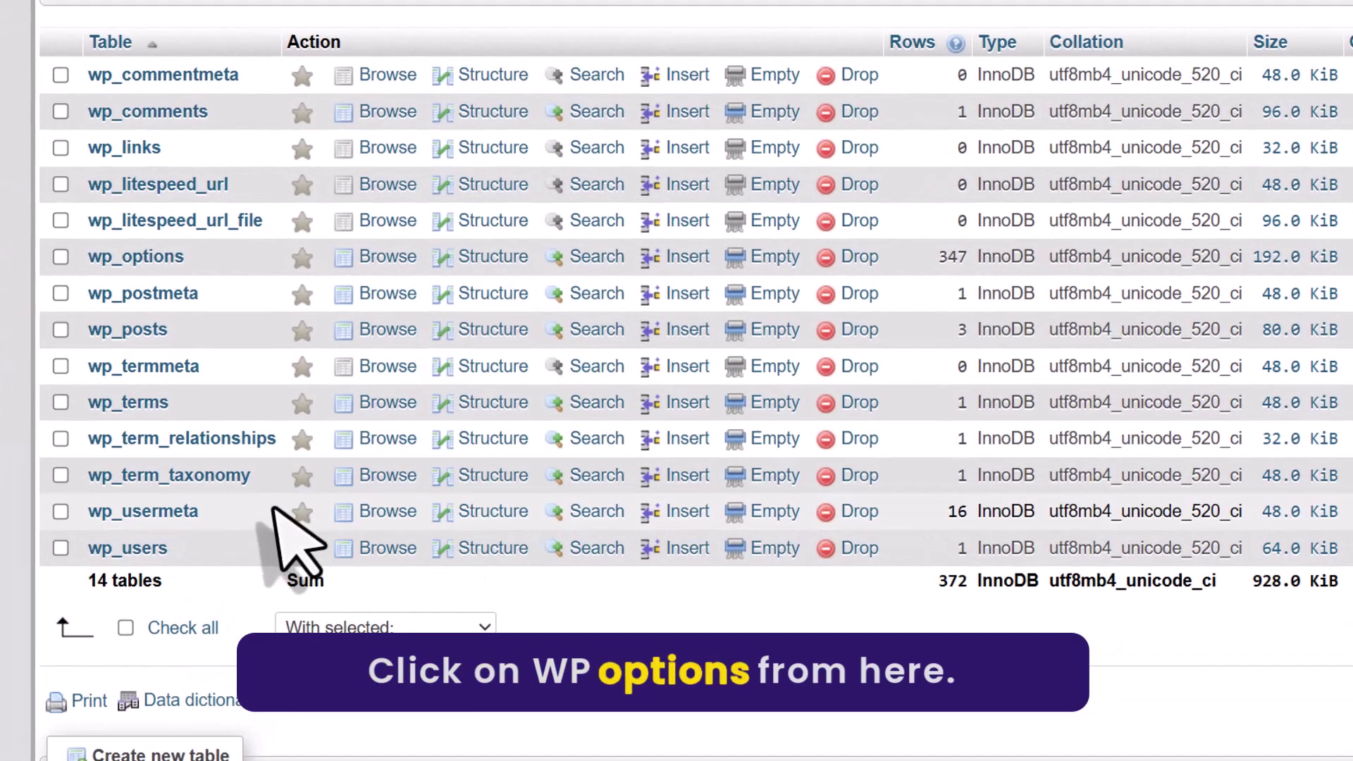
{"action": "left_click", "coordinate": [141, 258]}
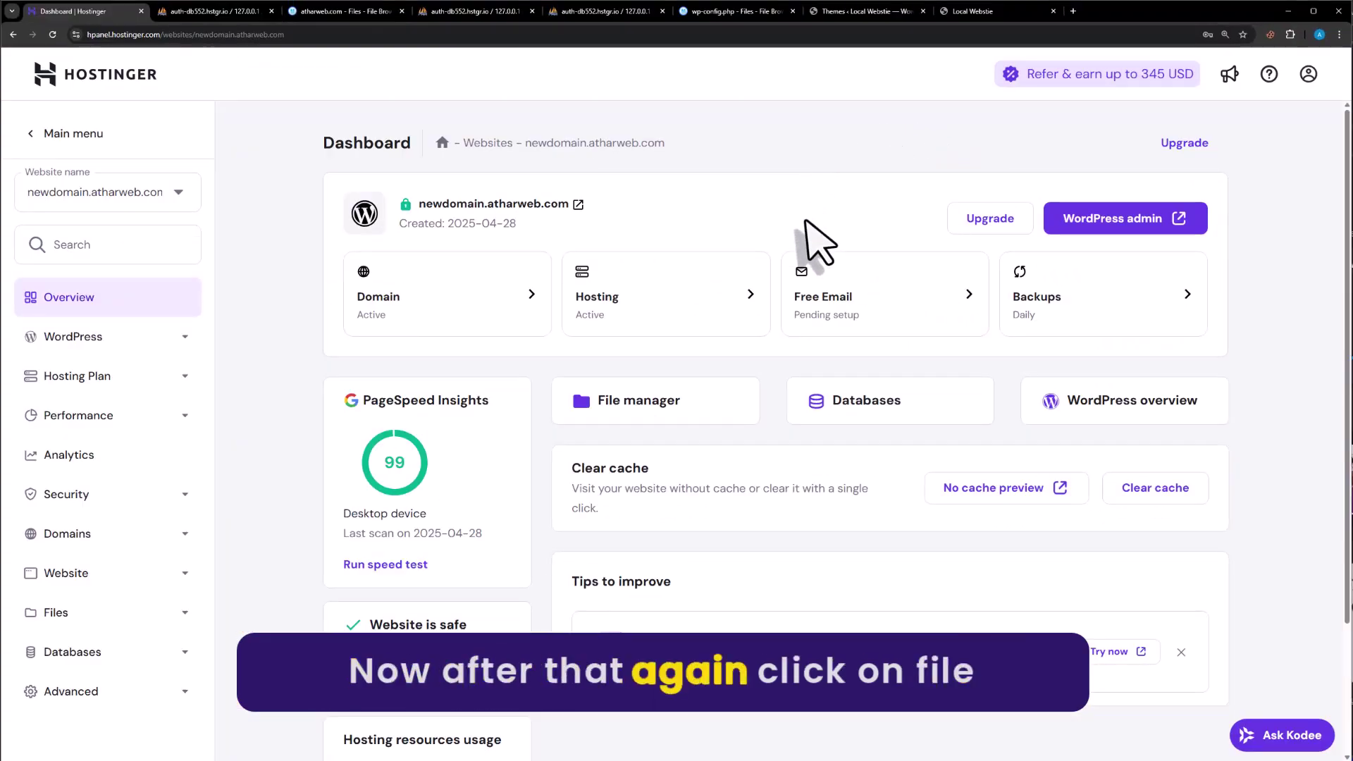
- Open File Manager and navigate into public_html/wp-content/themes
{"action": "left_click", "coordinate": [665, 407]}
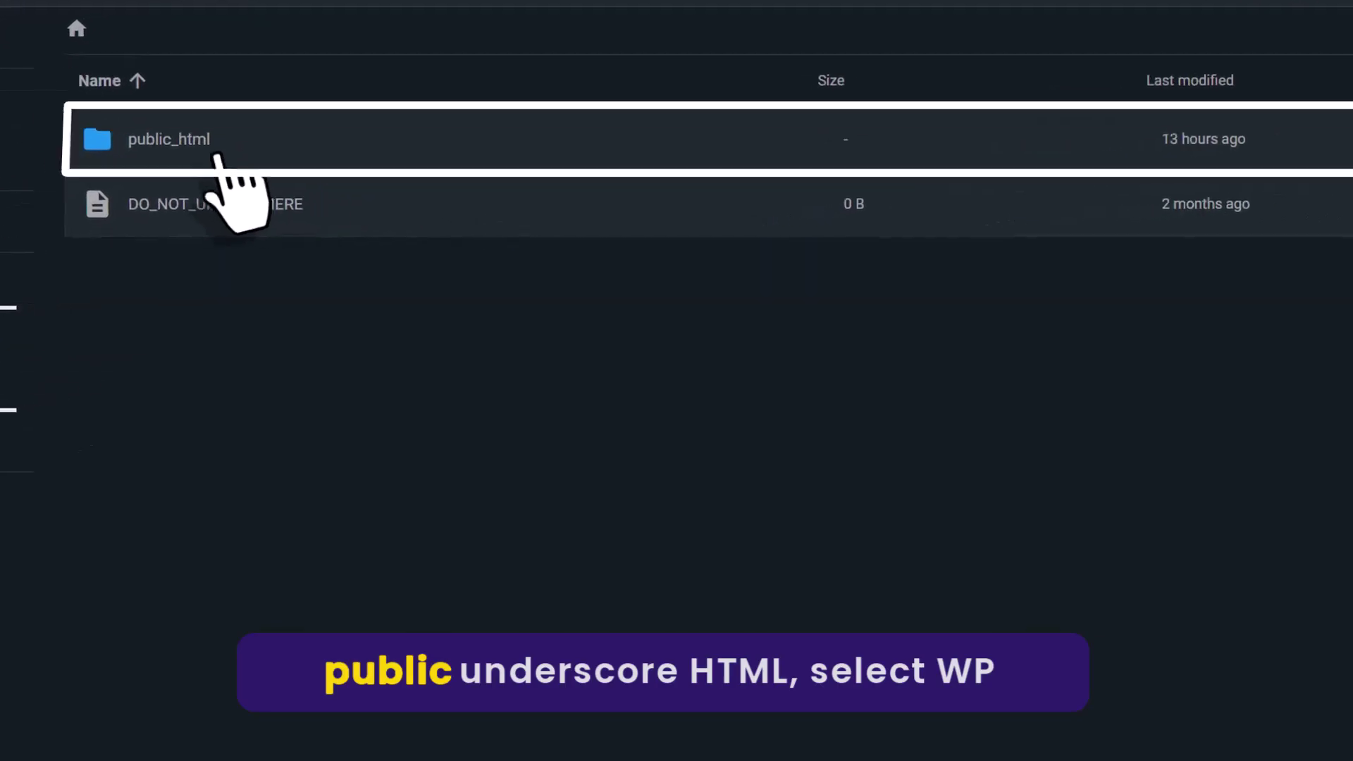
{"action": "double_click", "coordinate": [230, 144]}
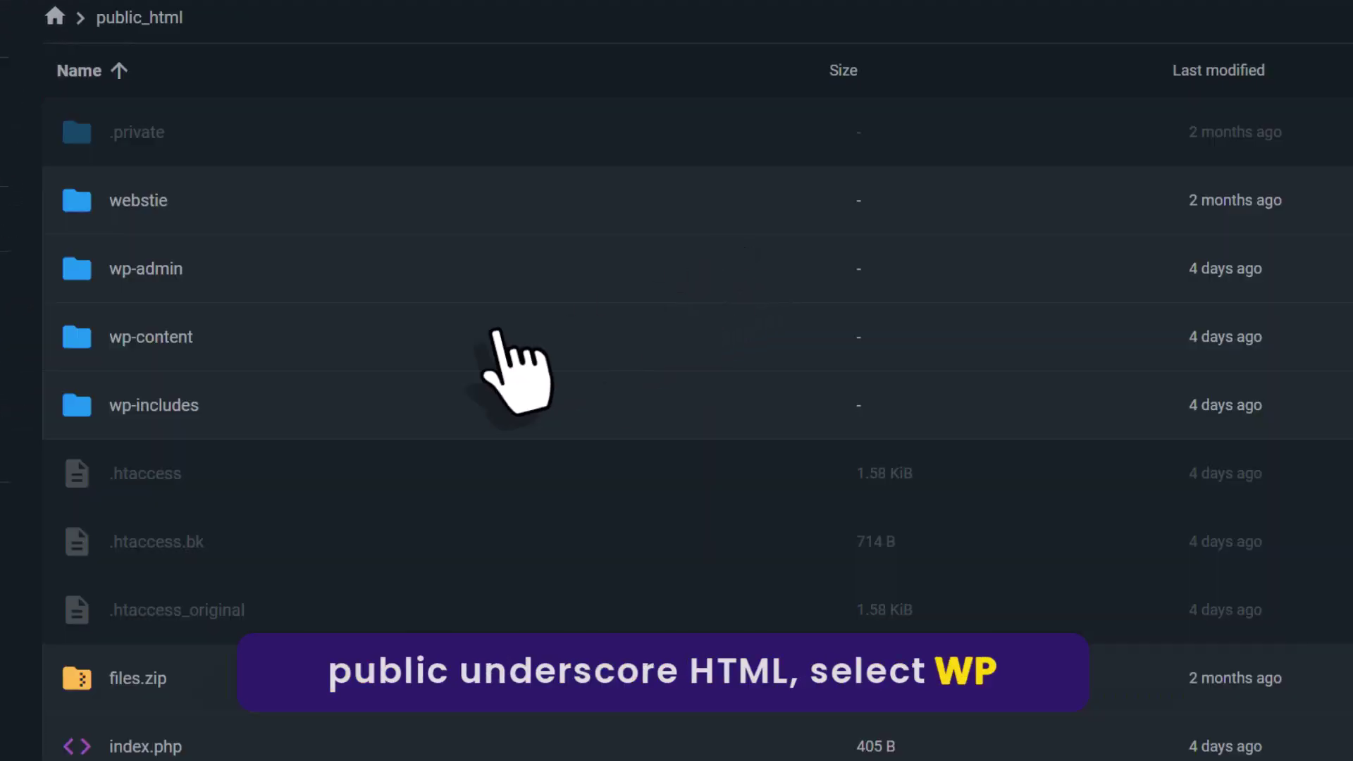
{"action": "left_click", "coordinate": [335, 346]}
{"action": "double_click", "coordinate": [335, 346]}
{"action": "left_click", "coordinate": [252, 286]}
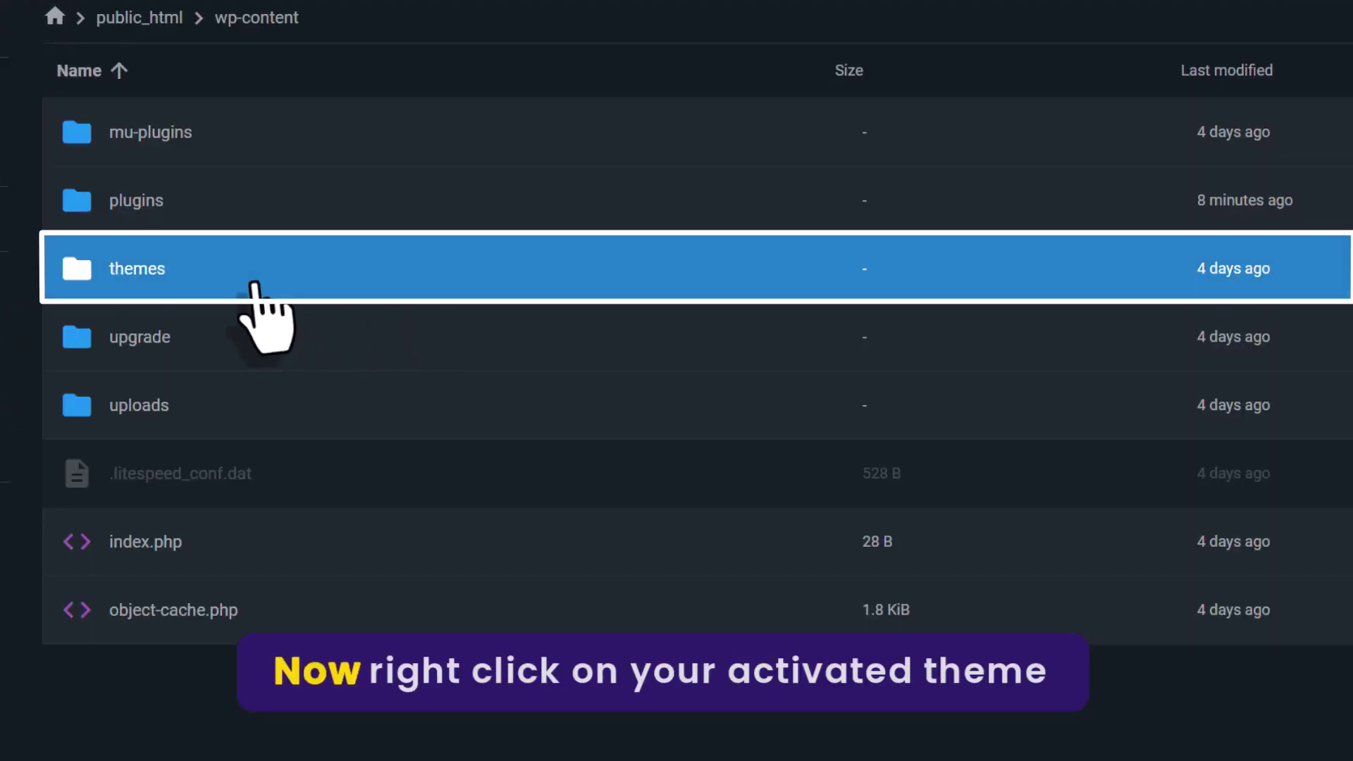
{"action": "double_click", "coordinate": [252, 285]}
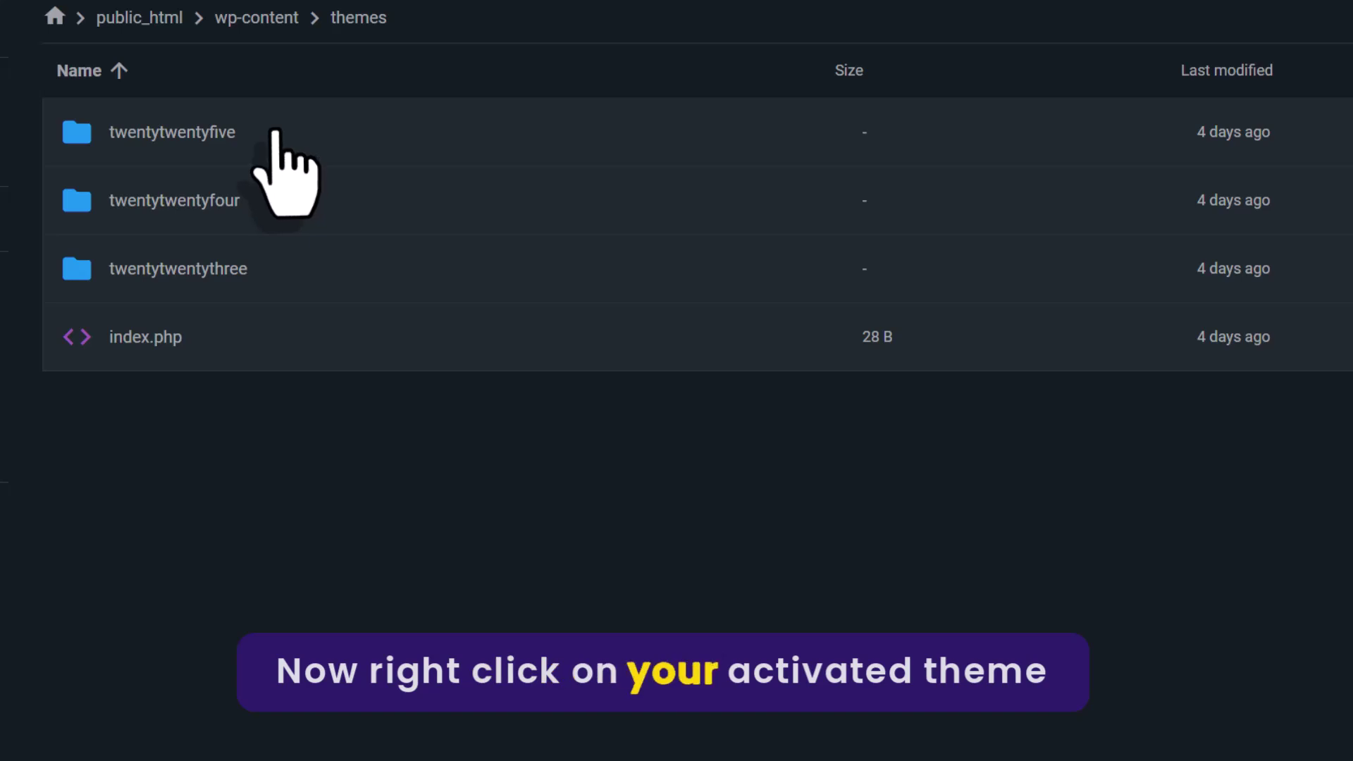
- Rename the twentytwentyfive folder to twentytwentyfive_old and check the site tab
{"action": "right_click", "coordinate": [275, 132]}
{"action": "left_click", "coordinate": [353, 195]}
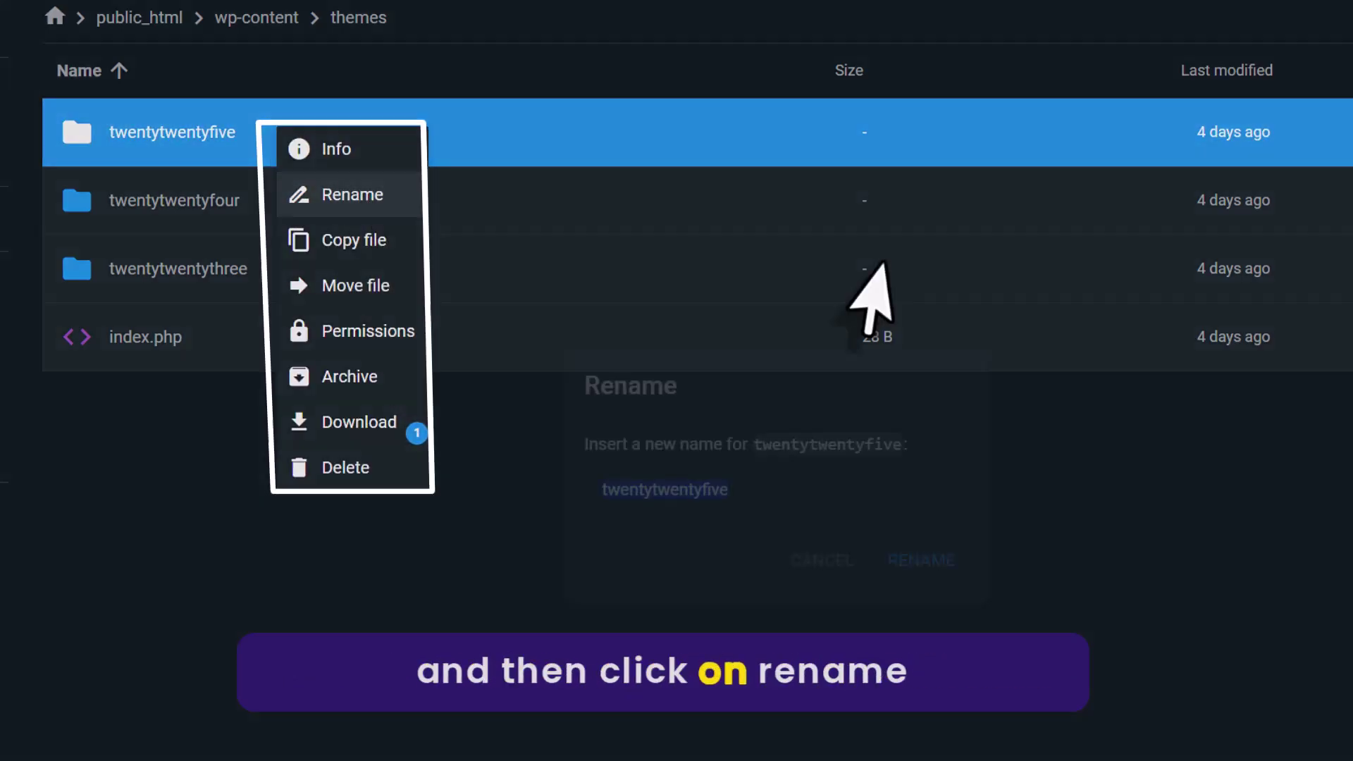
{"action": "left_click", "coordinate": [809, 490]}
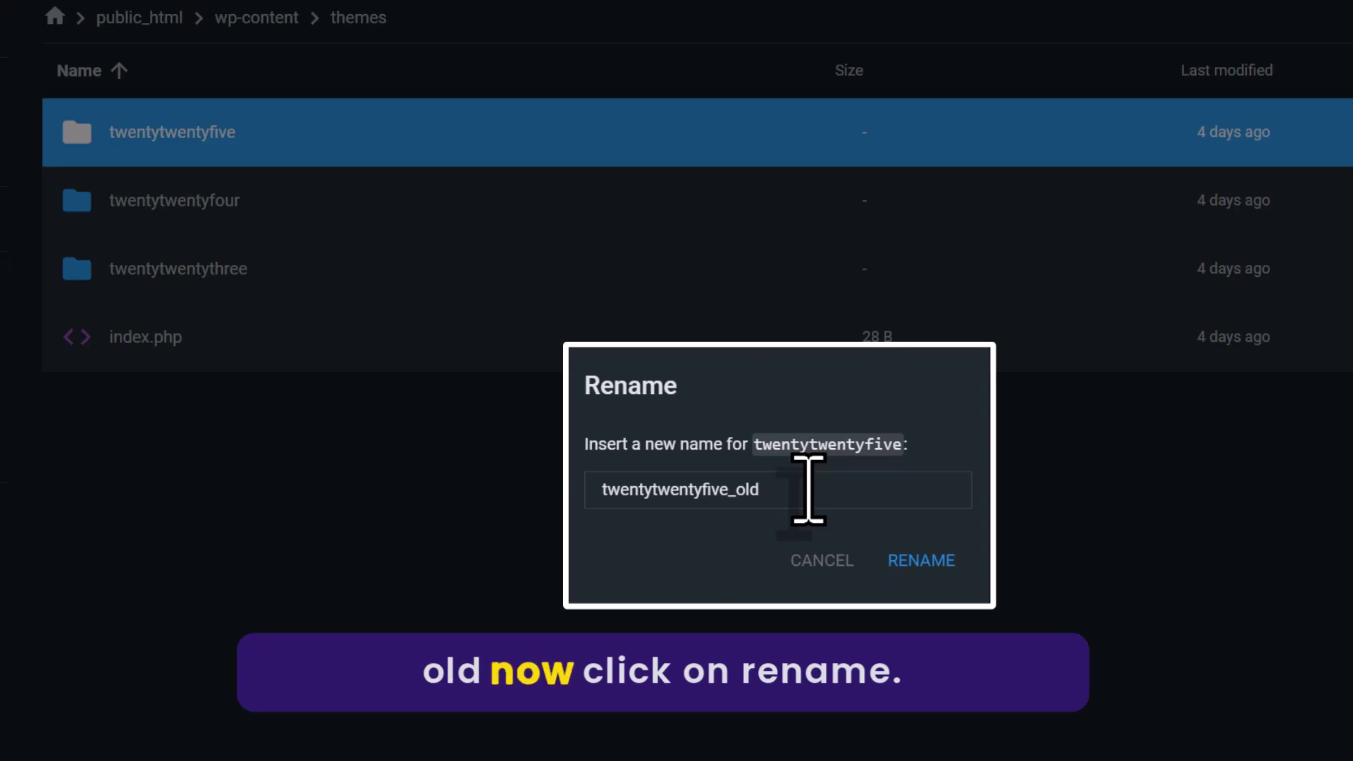
{"action": "left_click", "coordinate": [917, 560]}
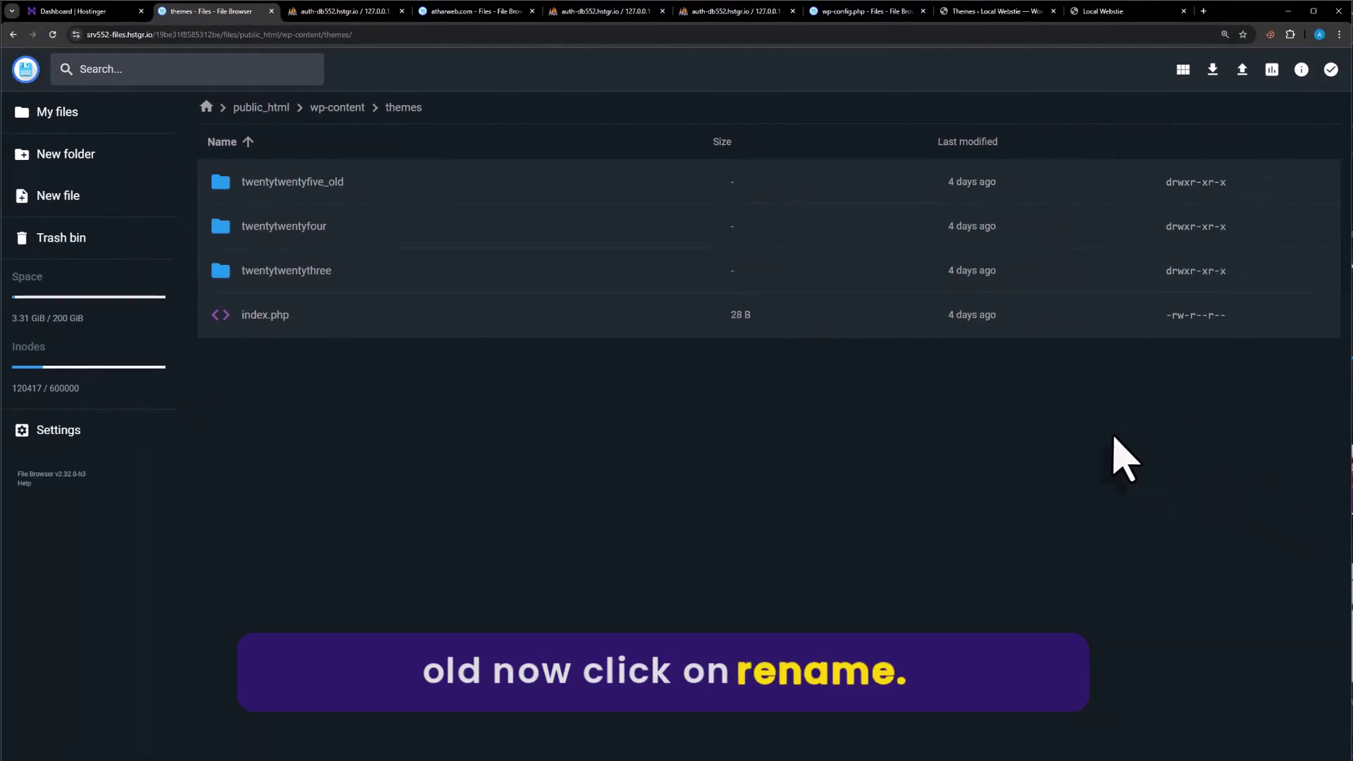
{"action": "left_click", "coordinate": [1100, 13]}
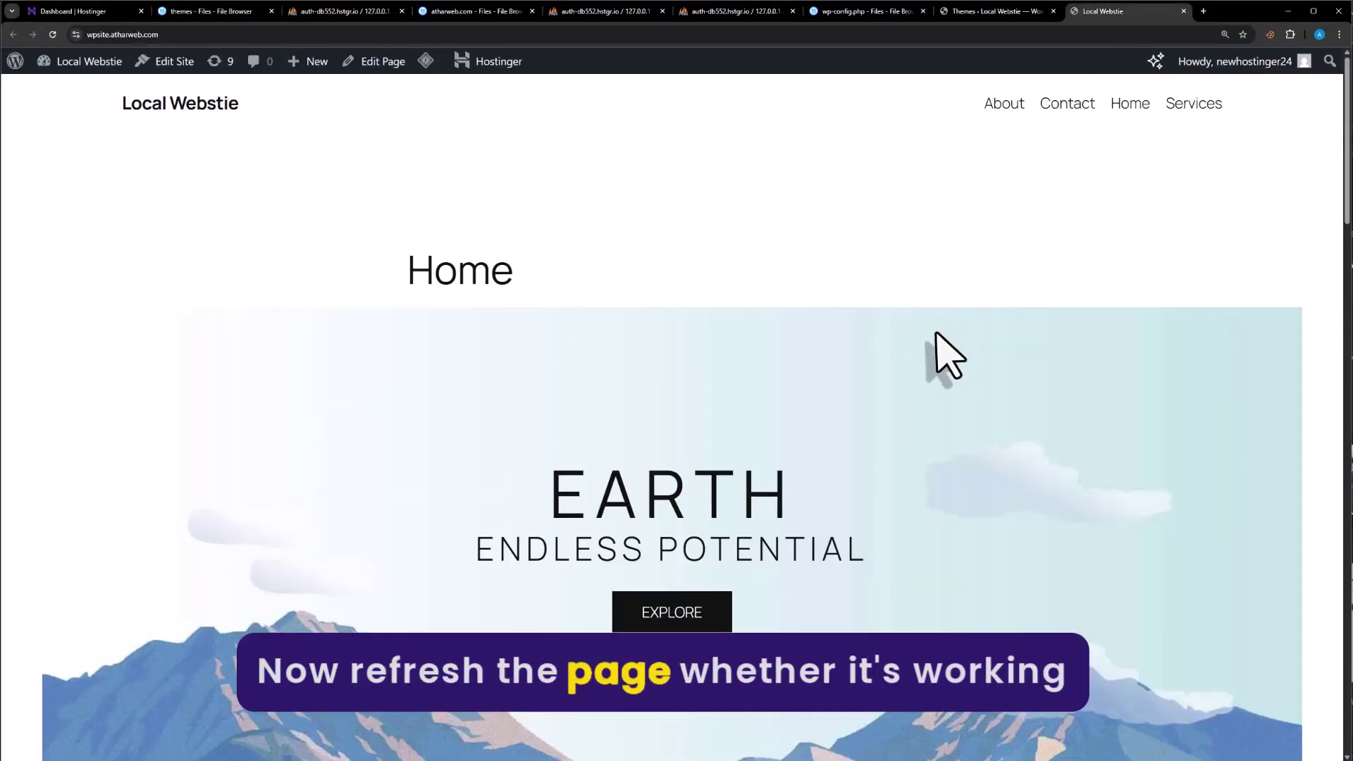